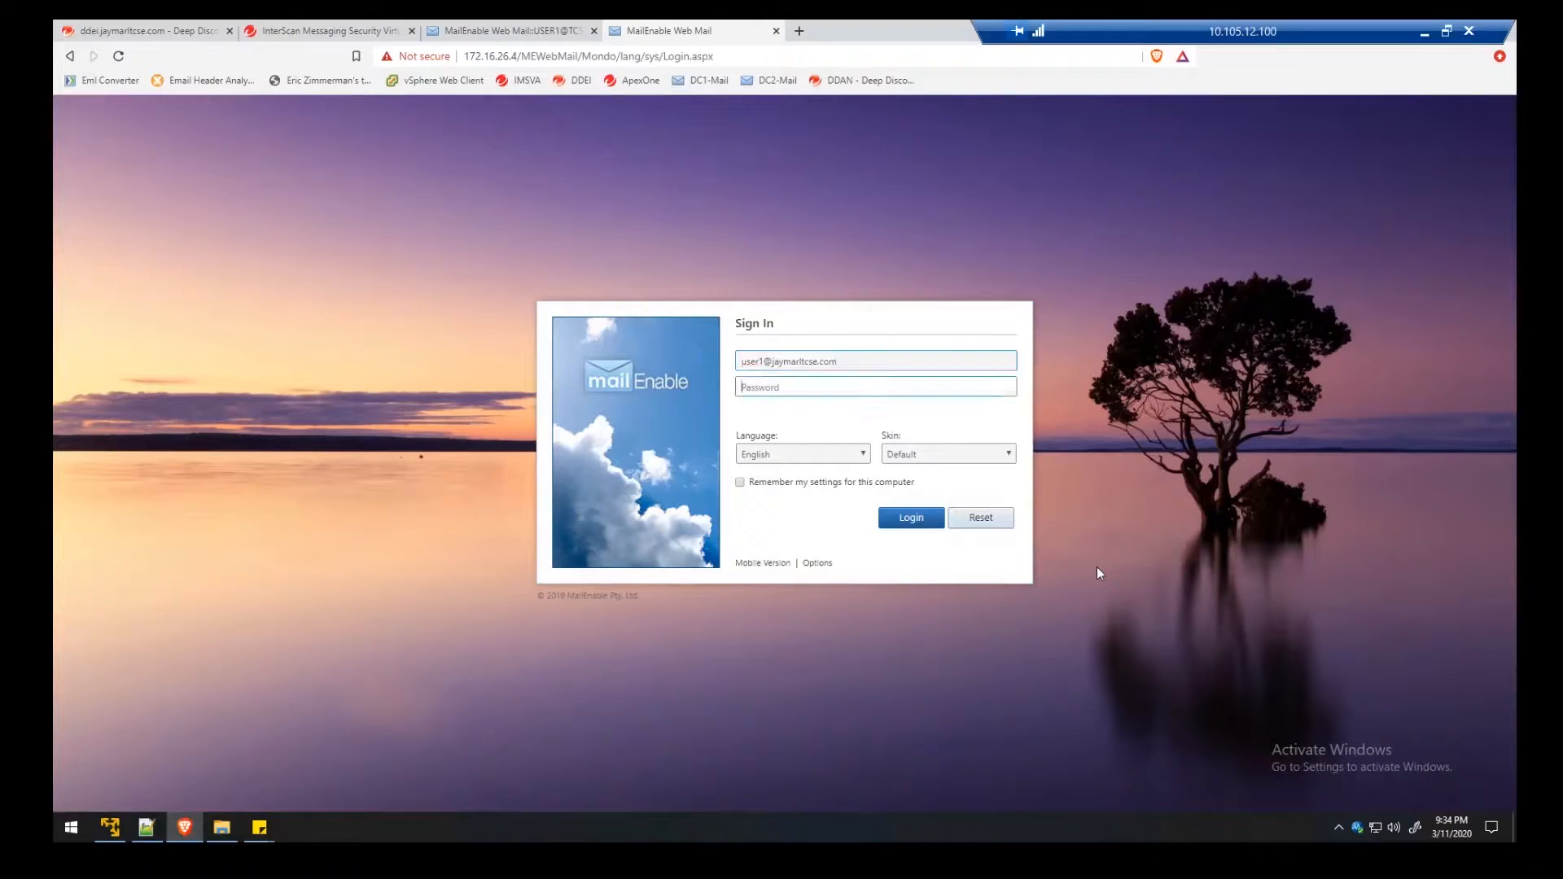
Sign in to MailEnable Web Mail and start a new email message
{"action": "type", "text": "********"}
{"action": "key", "text": "Return"}
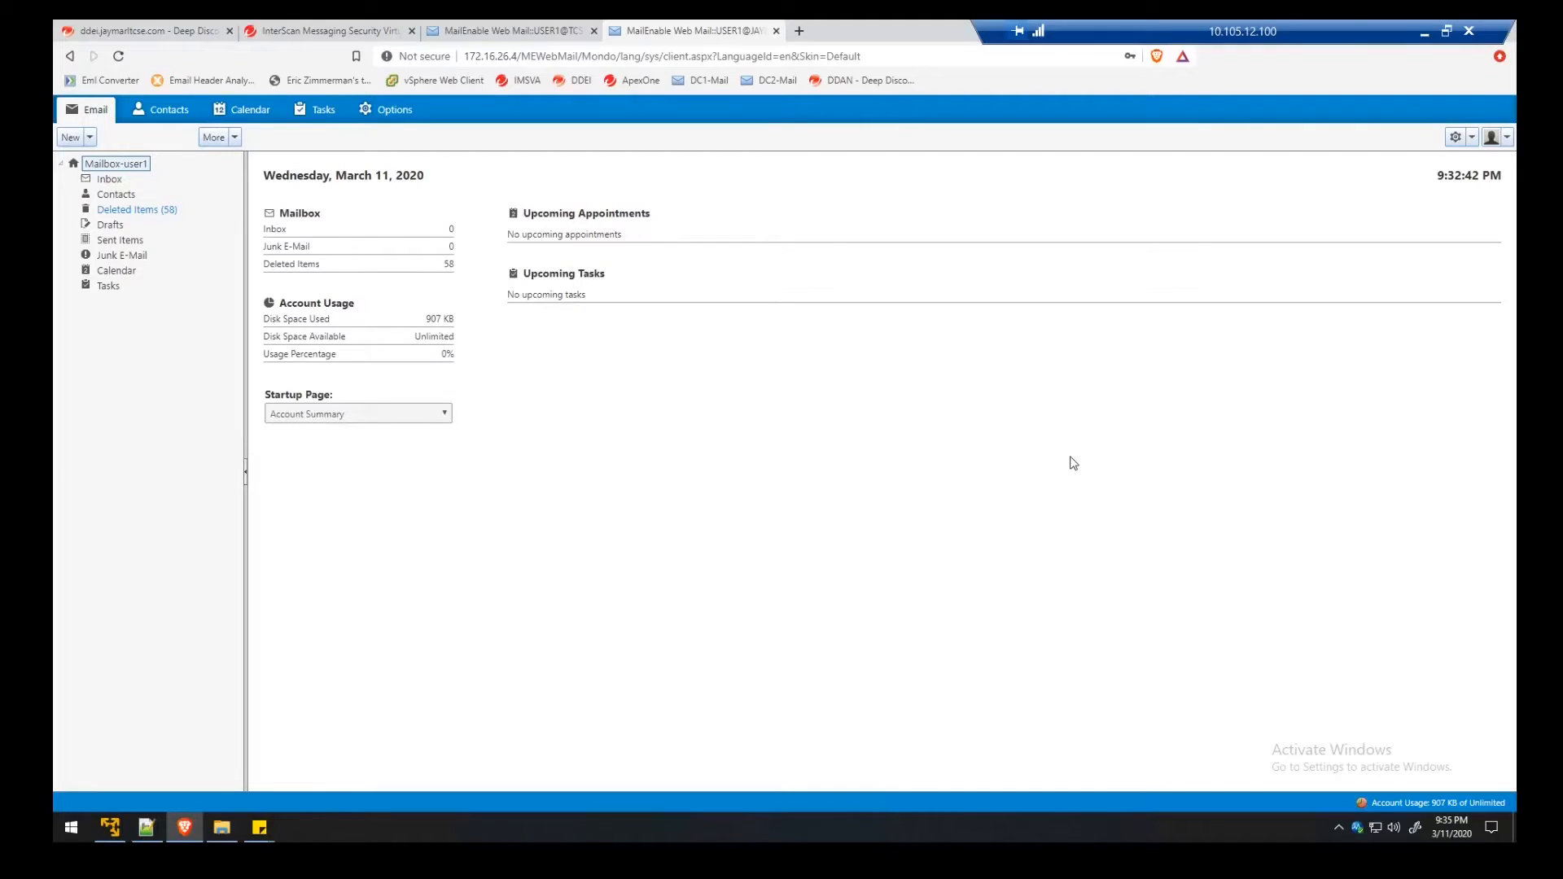
{"action": "left_click", "coordinate": [90, 137]}
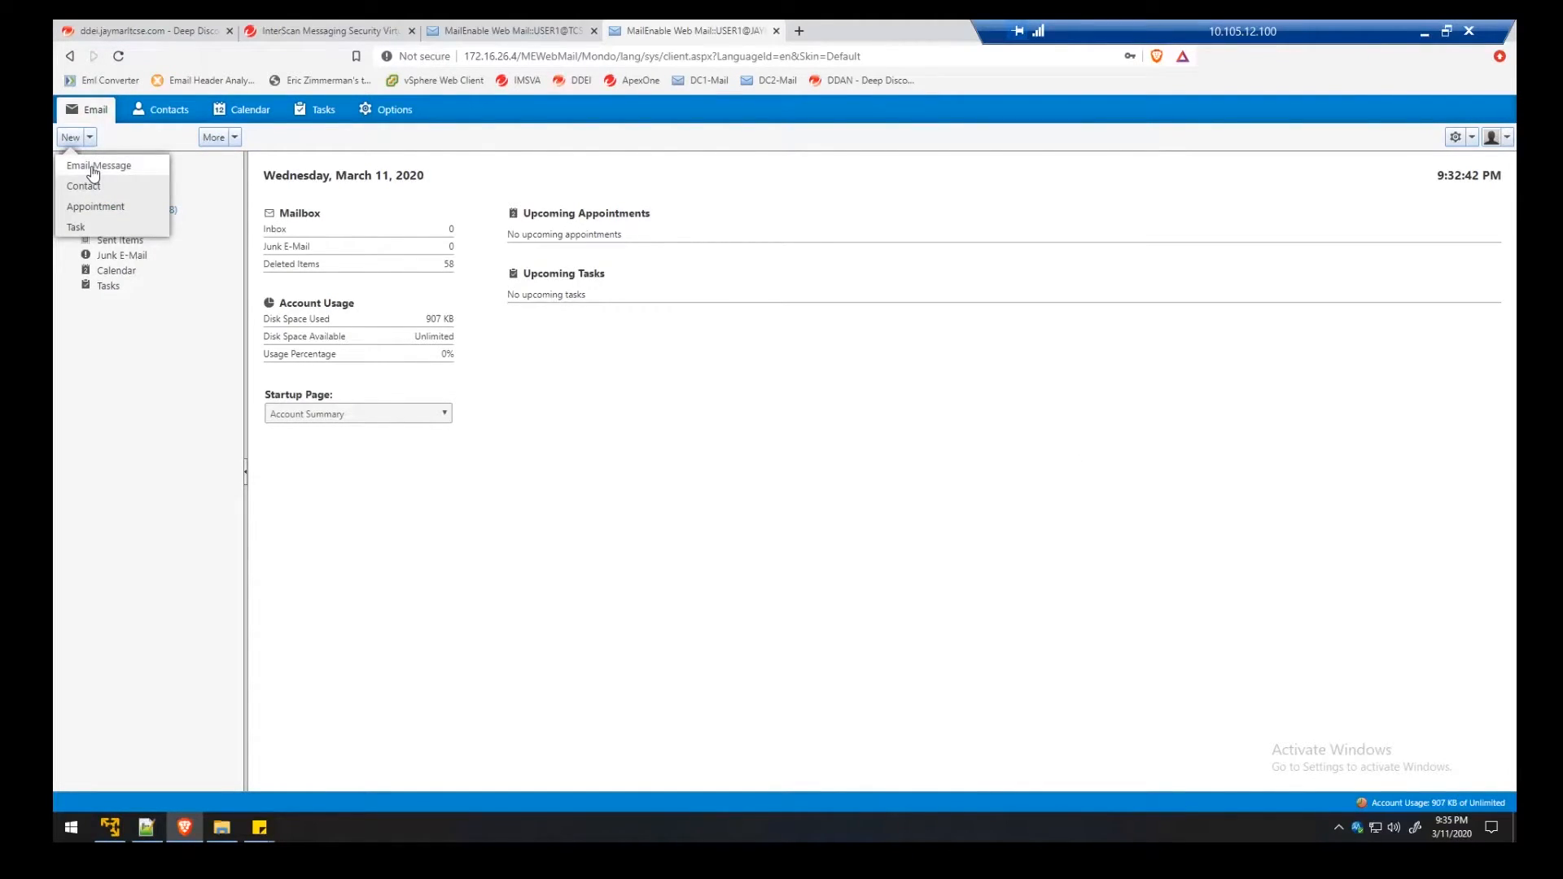
{"action": "left_click", "coordinate": [92, 167]}
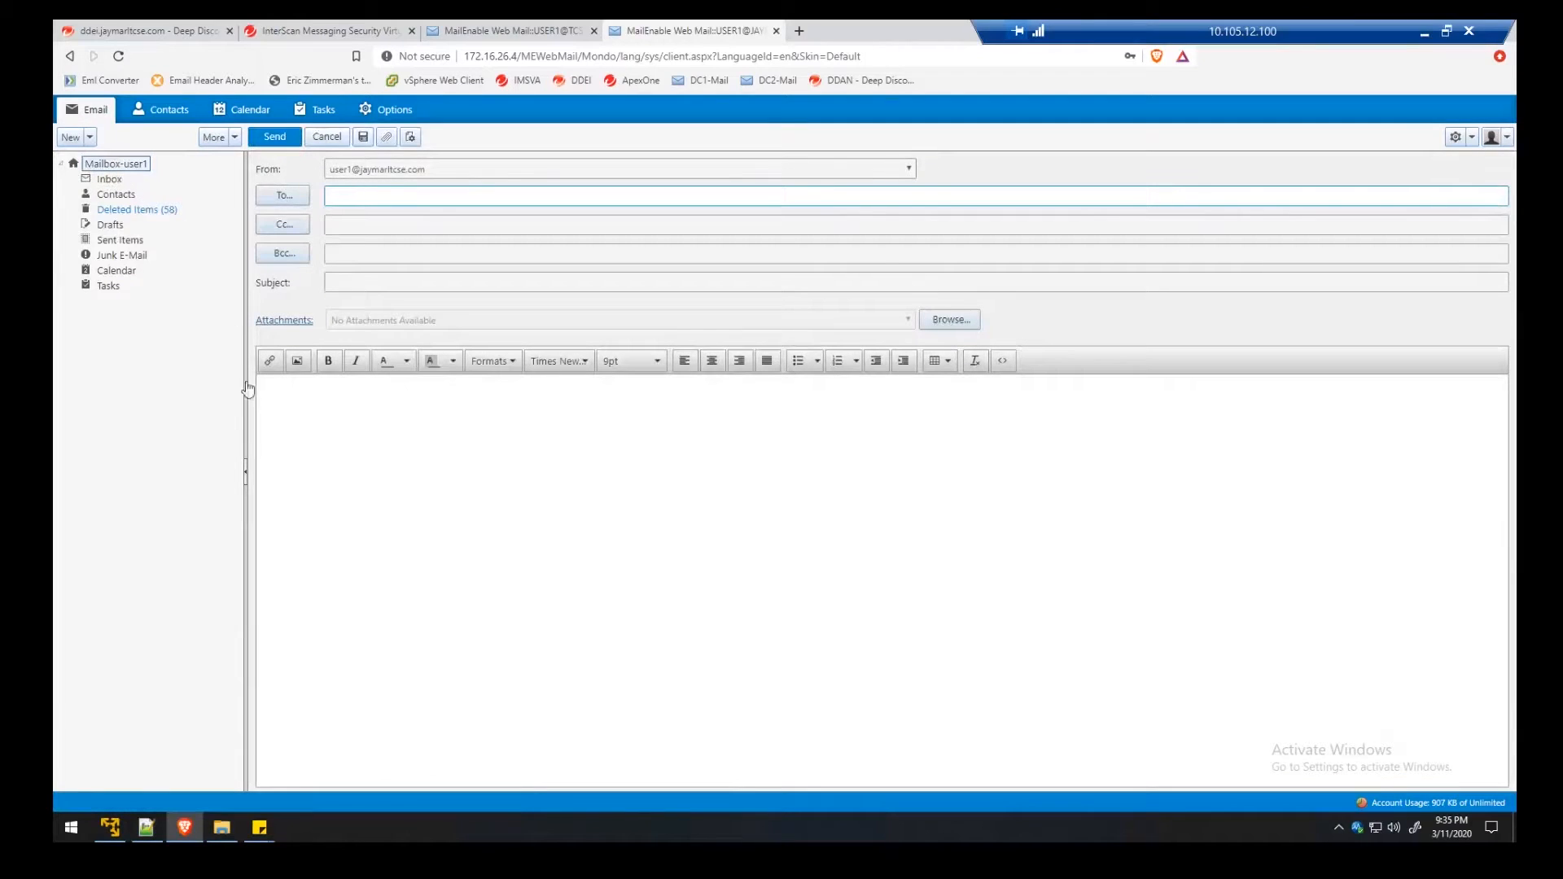
Address the message to the Notepad++ recipient list, subject 'DHA Test', body 'This is a test for DHA.', and send it
{"action": "left_click", "coordinate": [146, 828]}
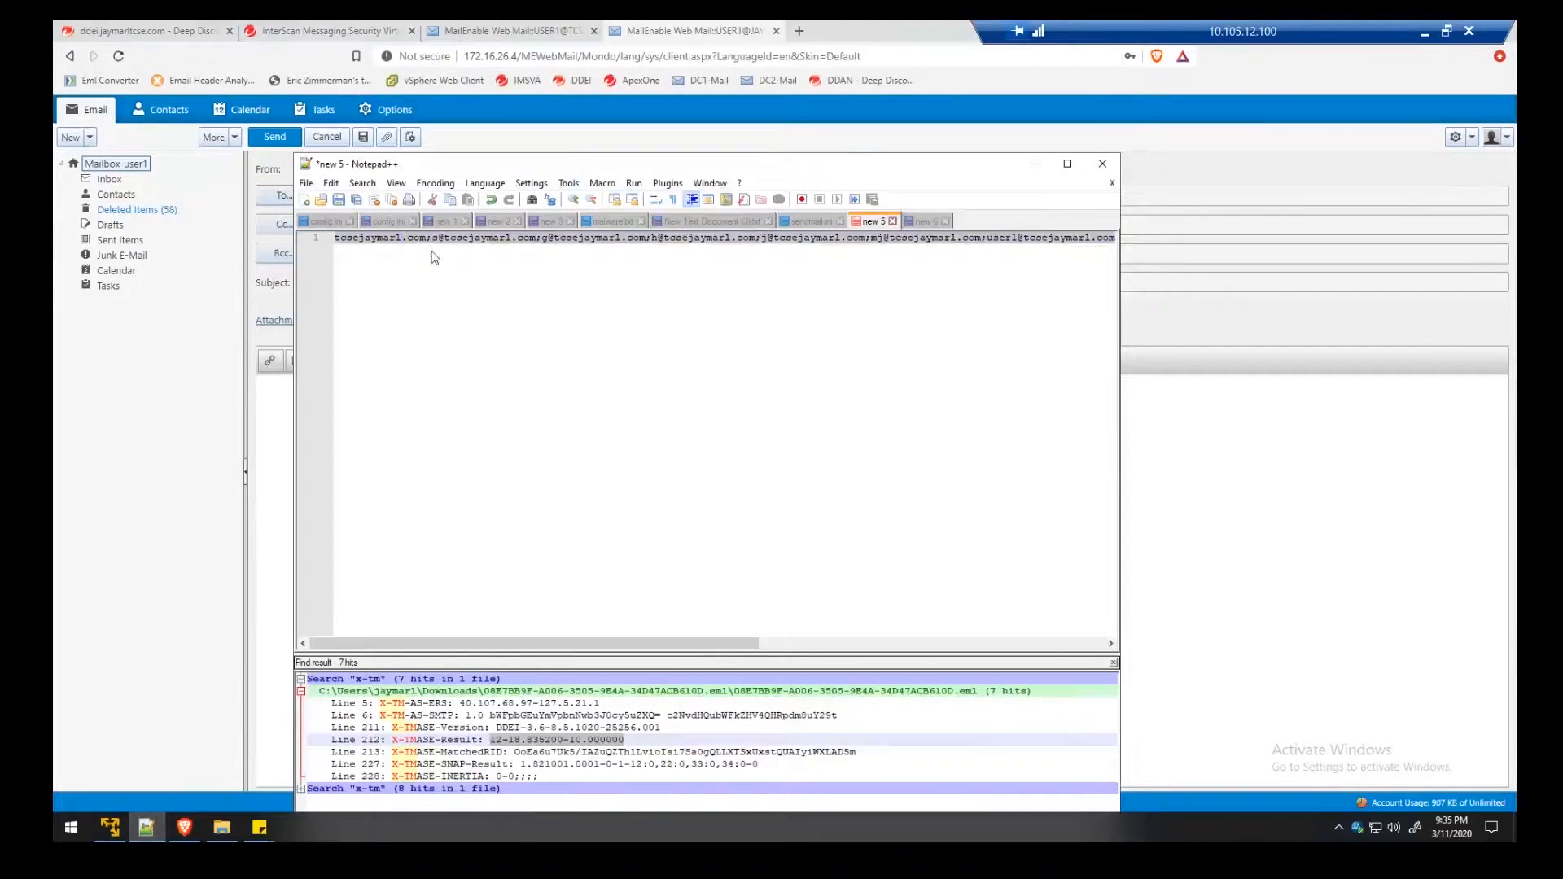
{"action": "left_click", "coordinate": [199, 403]}
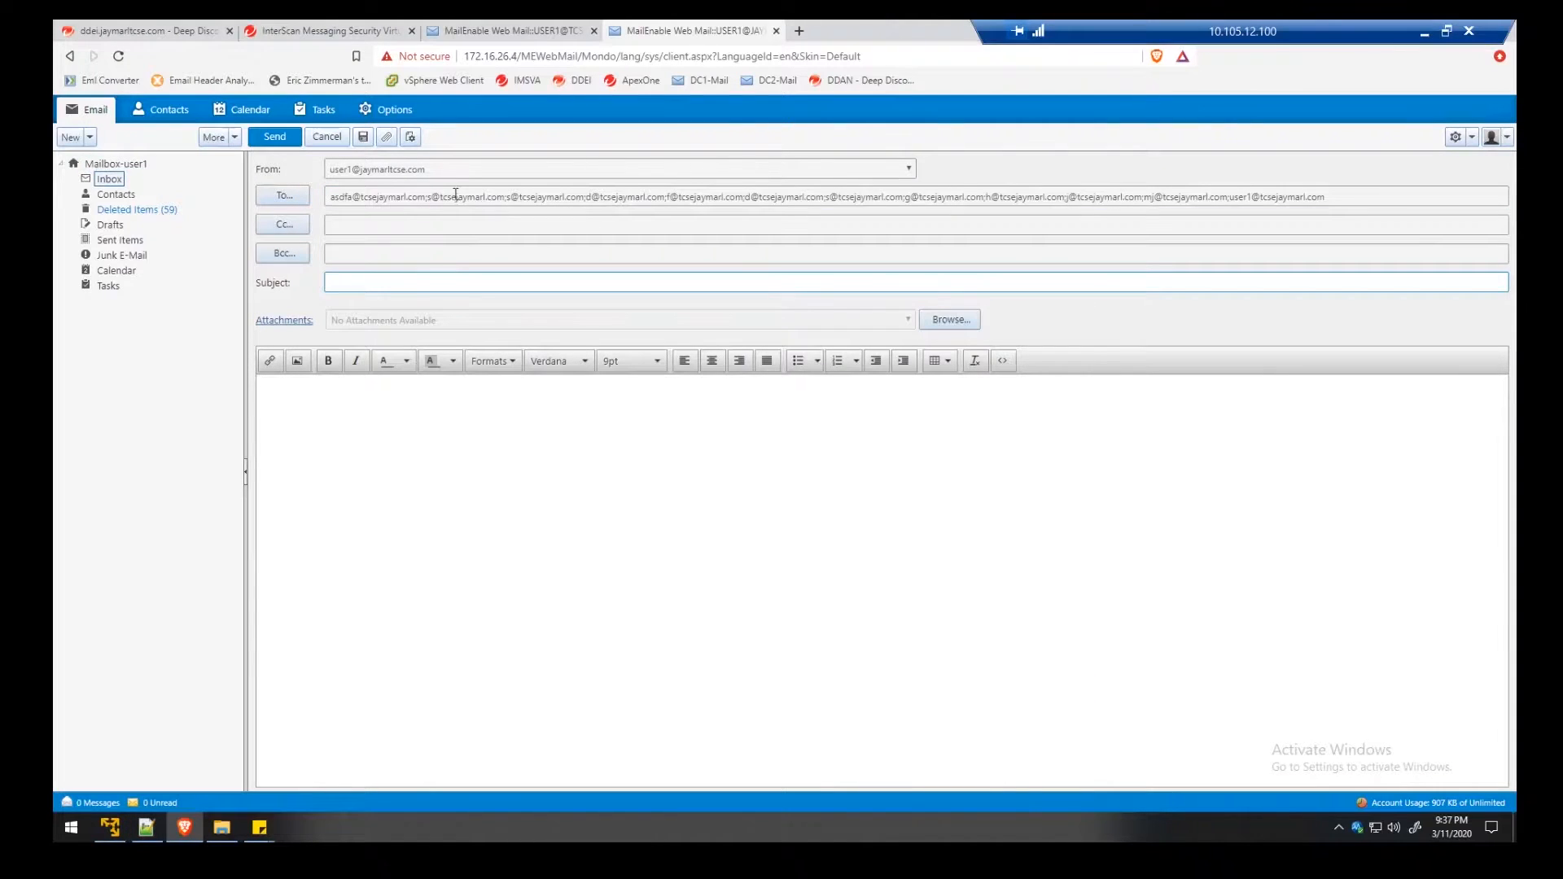
{"action": "left_click", "coordinate": [395, 281]}
{"action": "type", "text": "DHA Test"}
{"action": "left_click", "coordinate": [466, 513]}
{"action": "type", "text": "This is a test for DHA."}
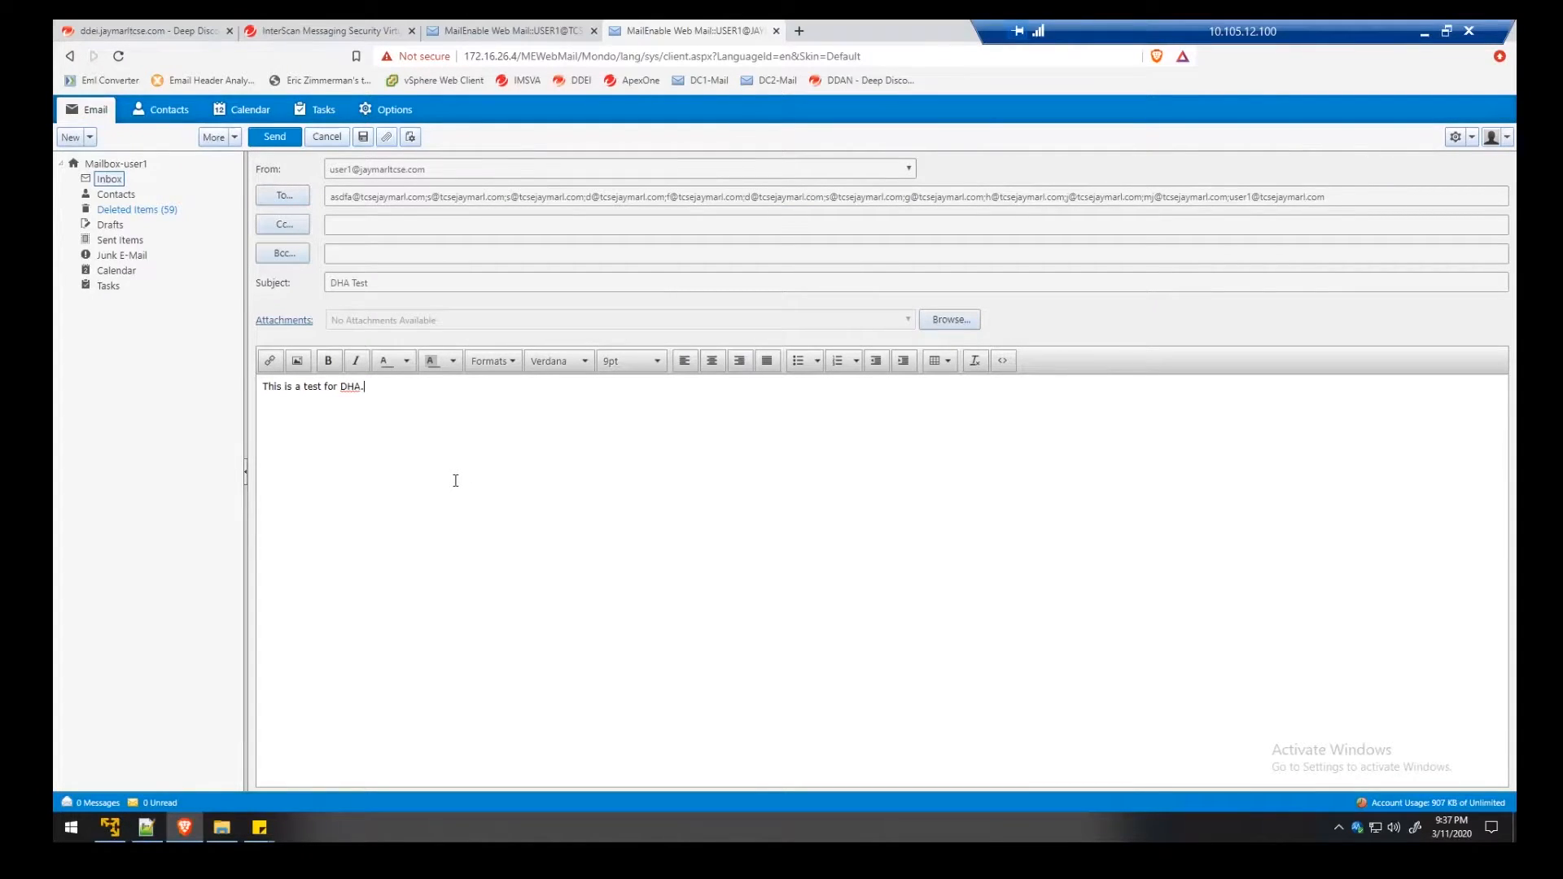
{"action": "left_click", "coordinate": [272, 137]}
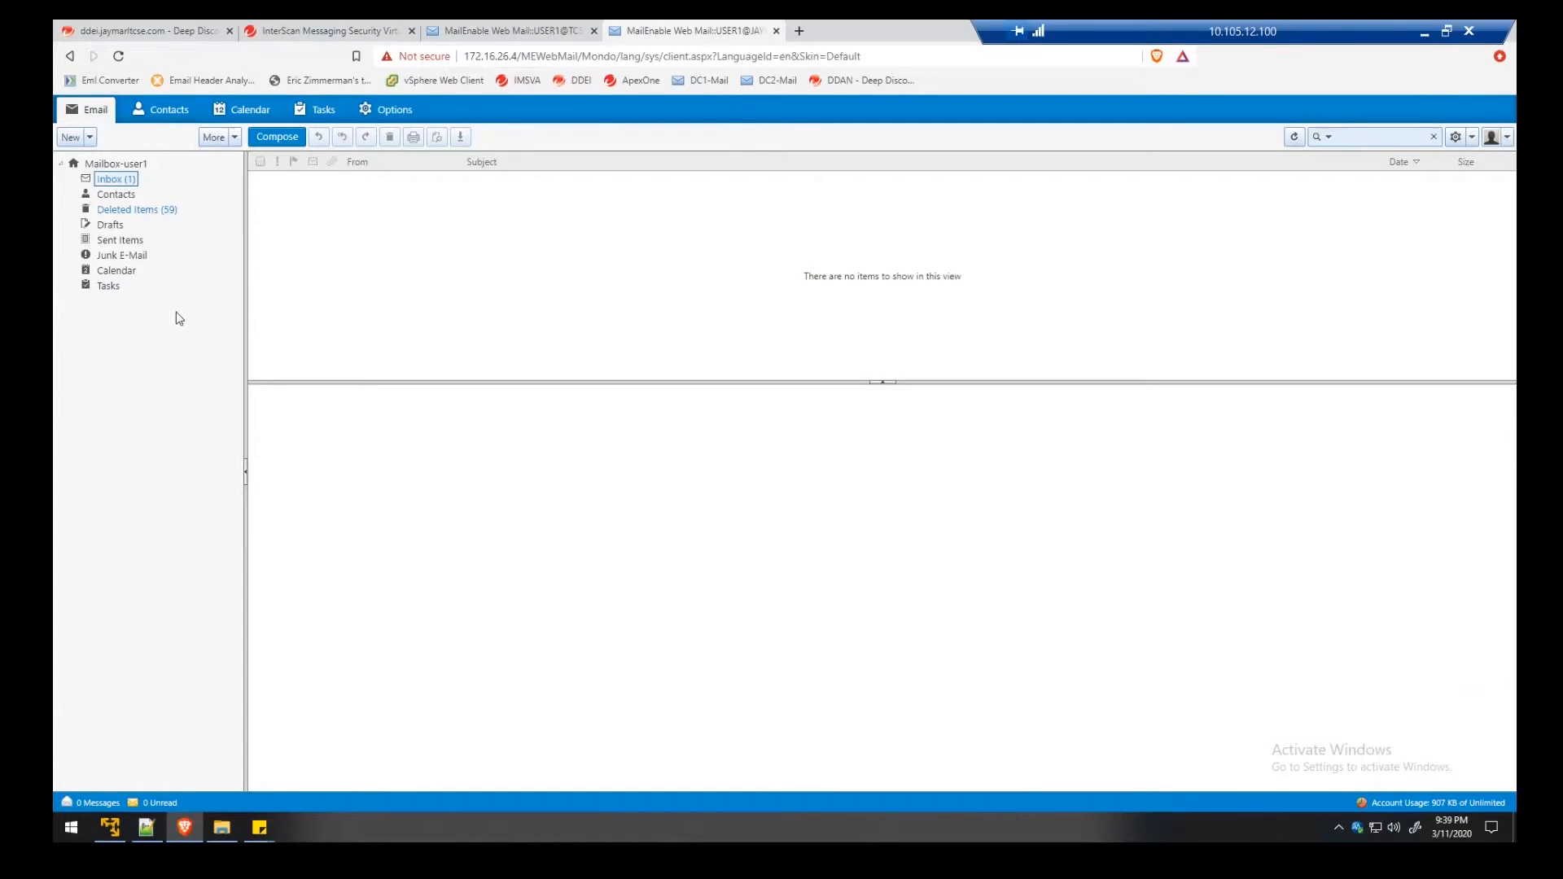
Refresh the Inbox and open the MAILER-DAEMON undelivered mail bounce
{"action": "left_click", "coordinate": [115, 187]}
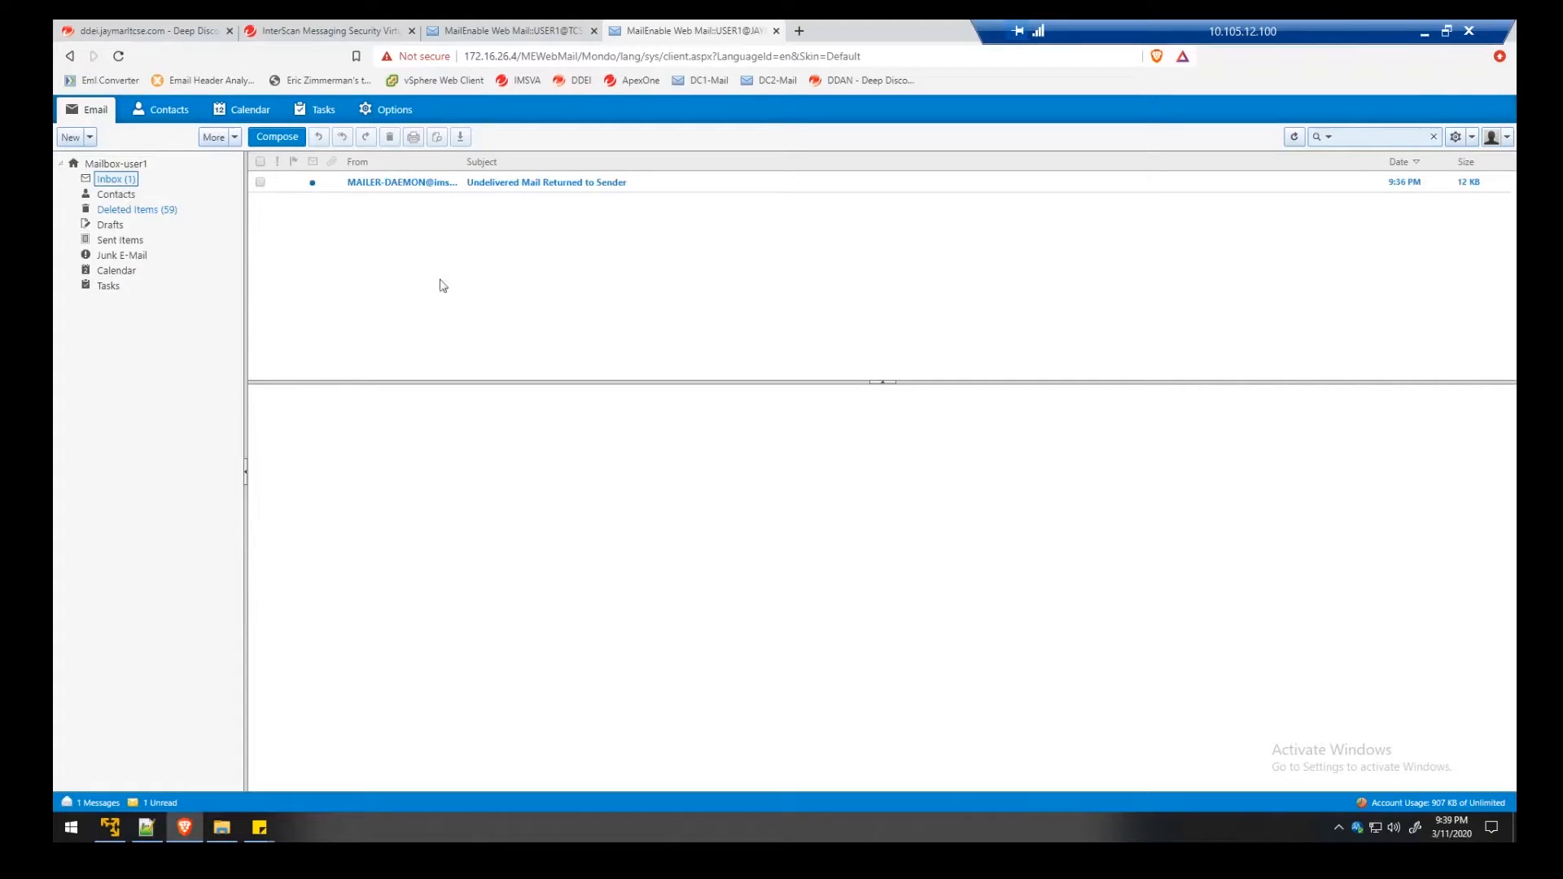
{"action": "left_click", "coordinate": [556, 192]}
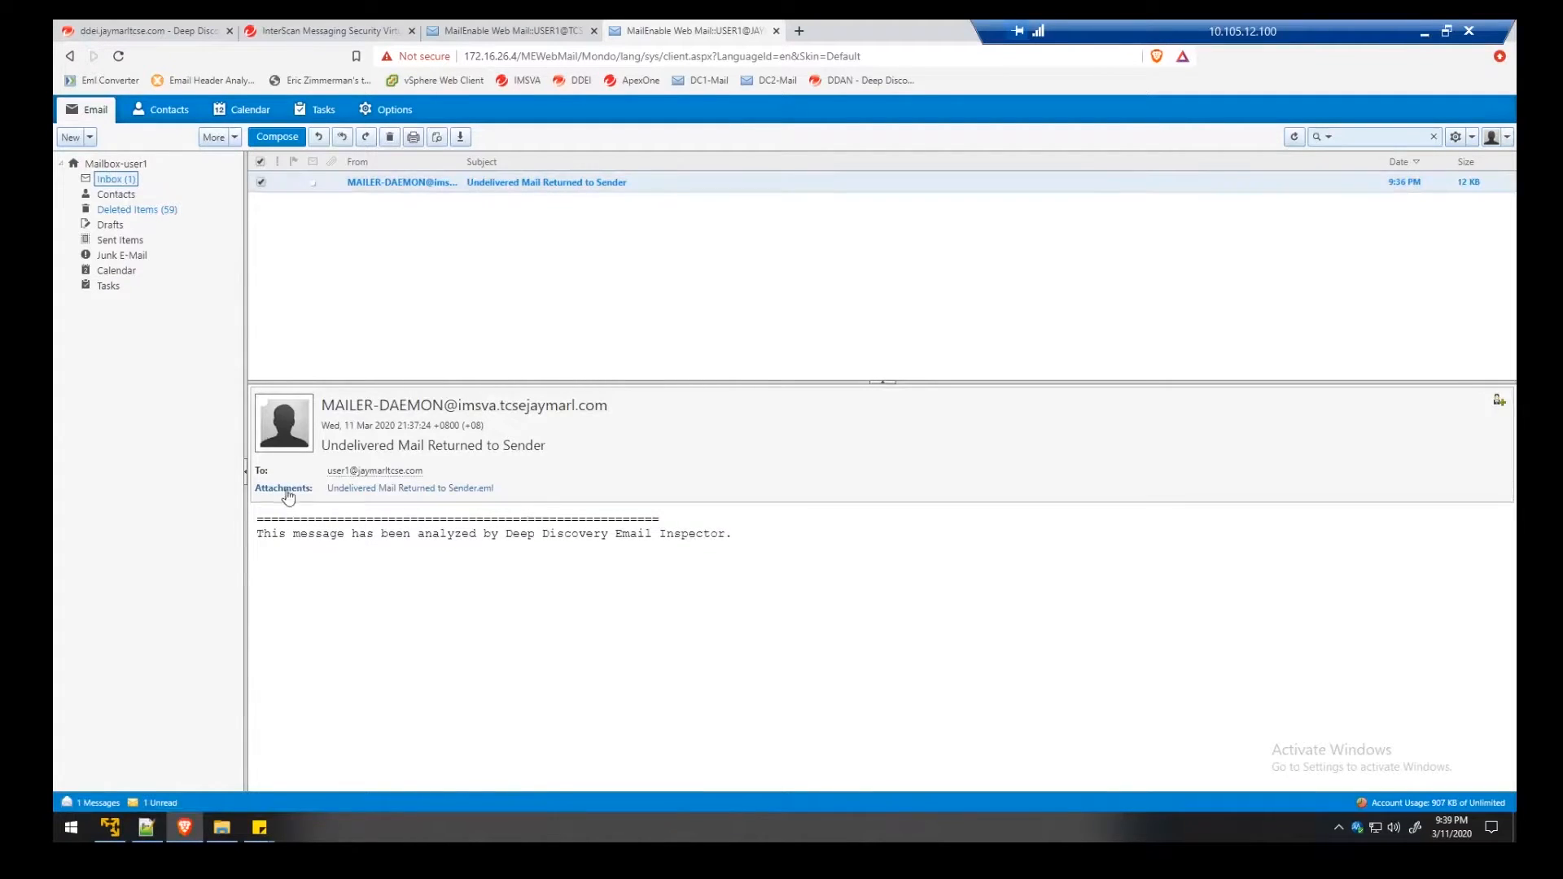
{"action": "left_click_drag", "start_coordinate": [265, 534], "coordinate": [771, 549]}
{"action": "left_click", "coordinate": [457, 579]}
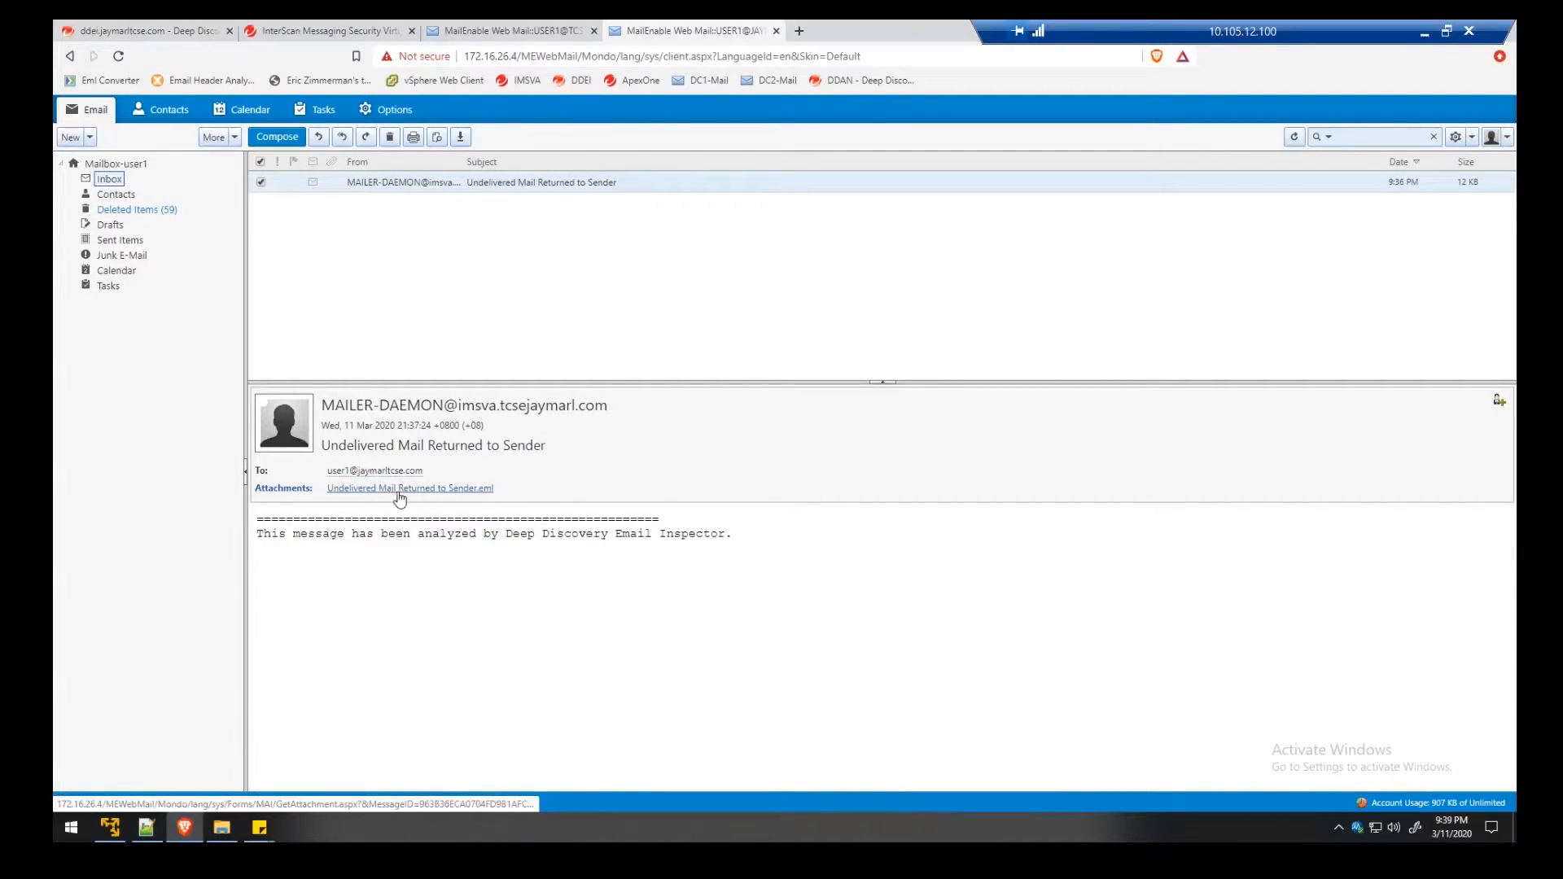
Save the attached 'Undelivered Mail Returned to Sender.eml' and open it
{"action": "left_click", "coordinate": [402, 492]}
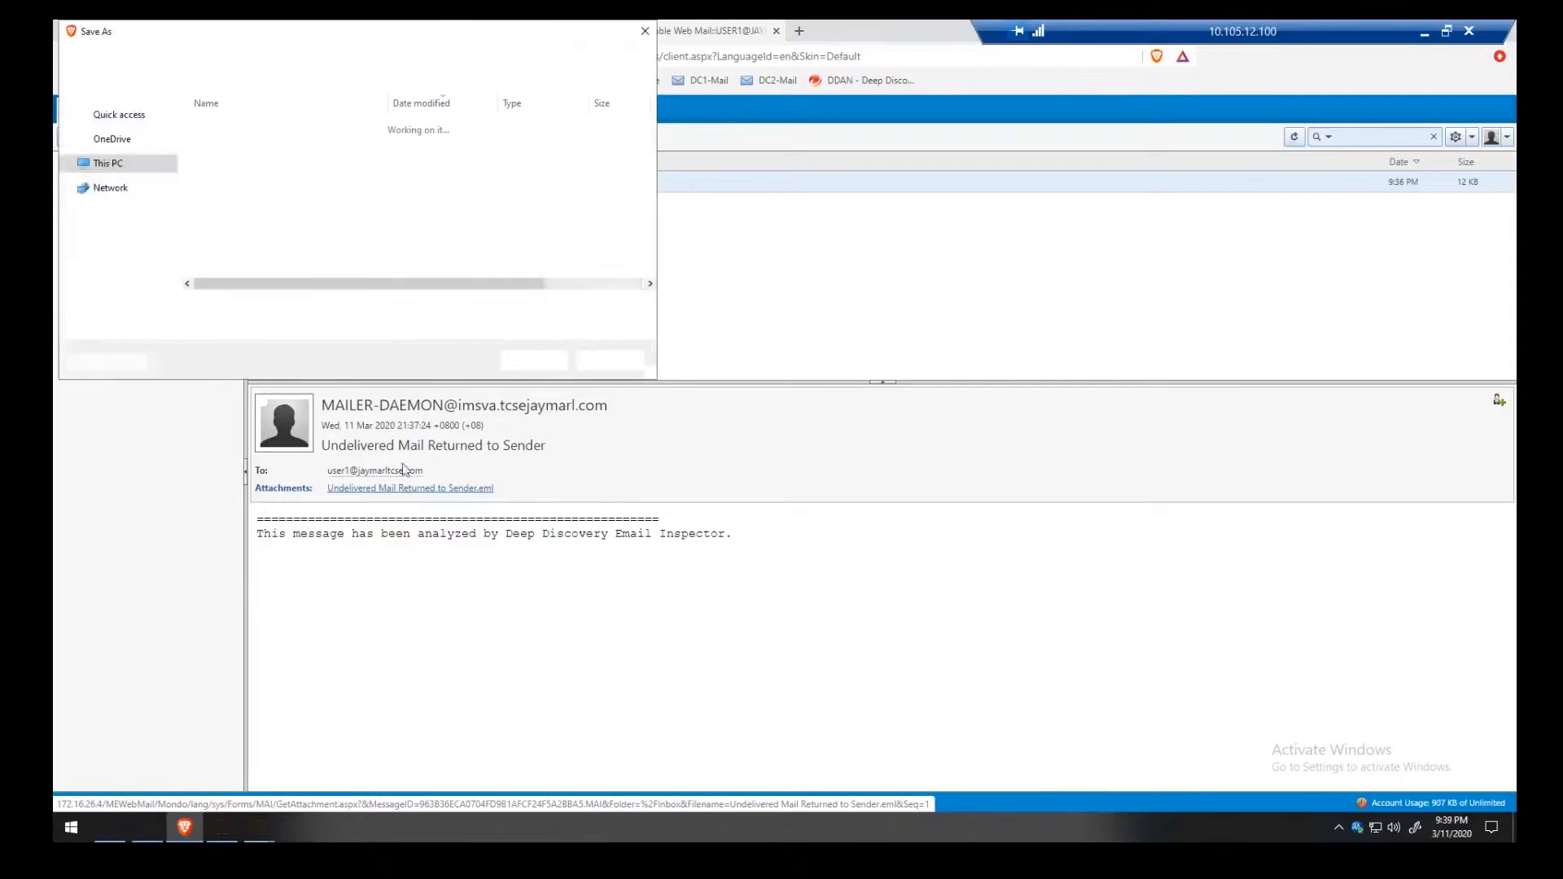
{"action": "left_click", "coordinate": [532, 361]}
{"action": "left_click", "coordinate": [163, 778]}
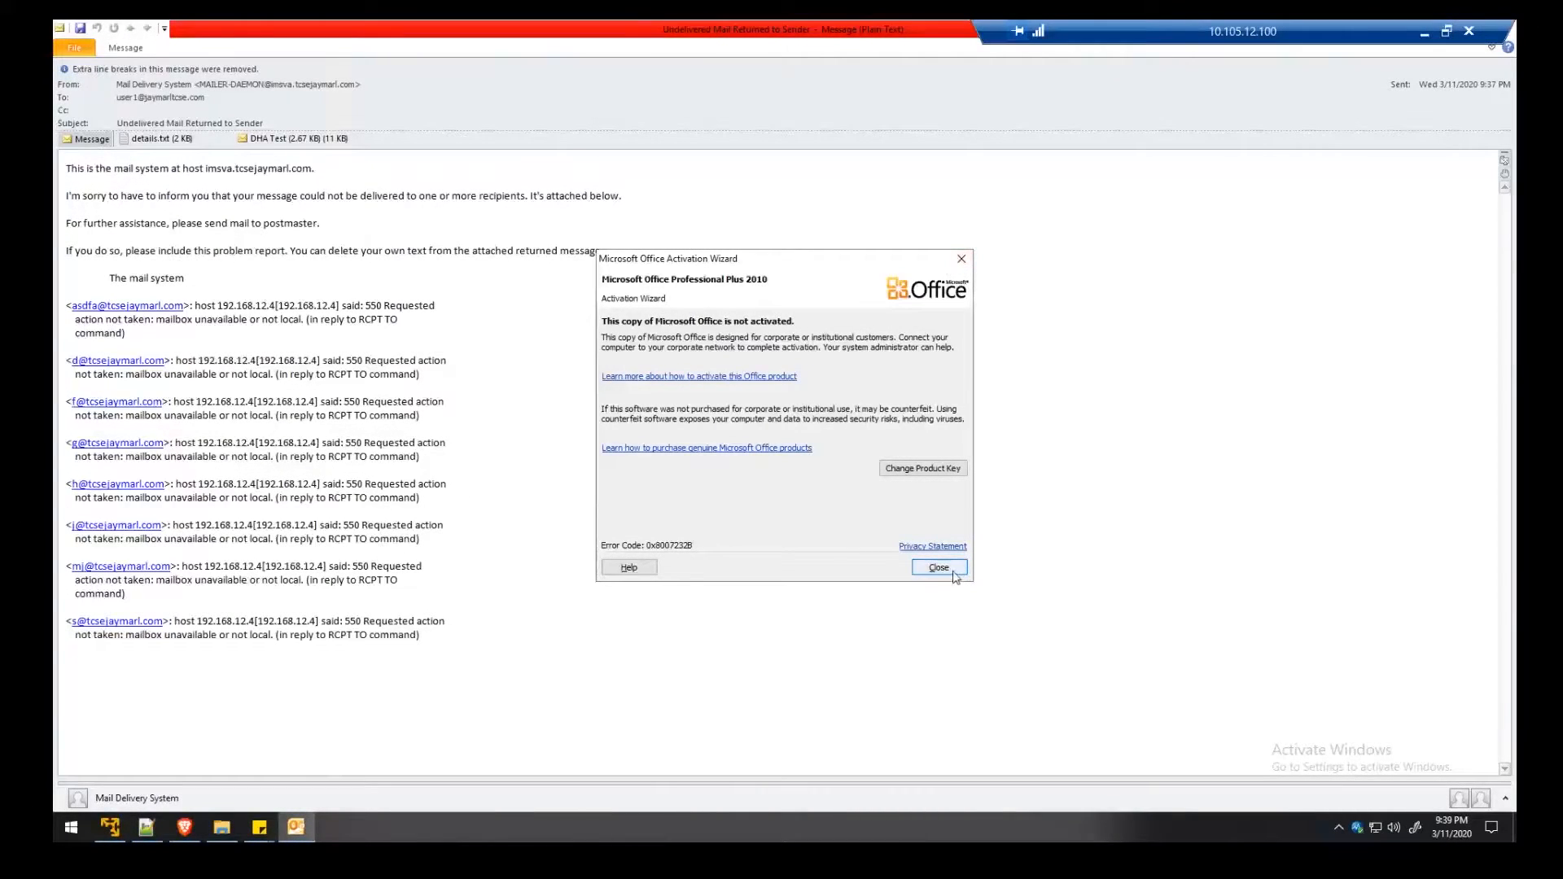
Dismiss the Office activation notice and point out the bounce's sender line
{"action": "left_click", "coordinate": [939, 568]}
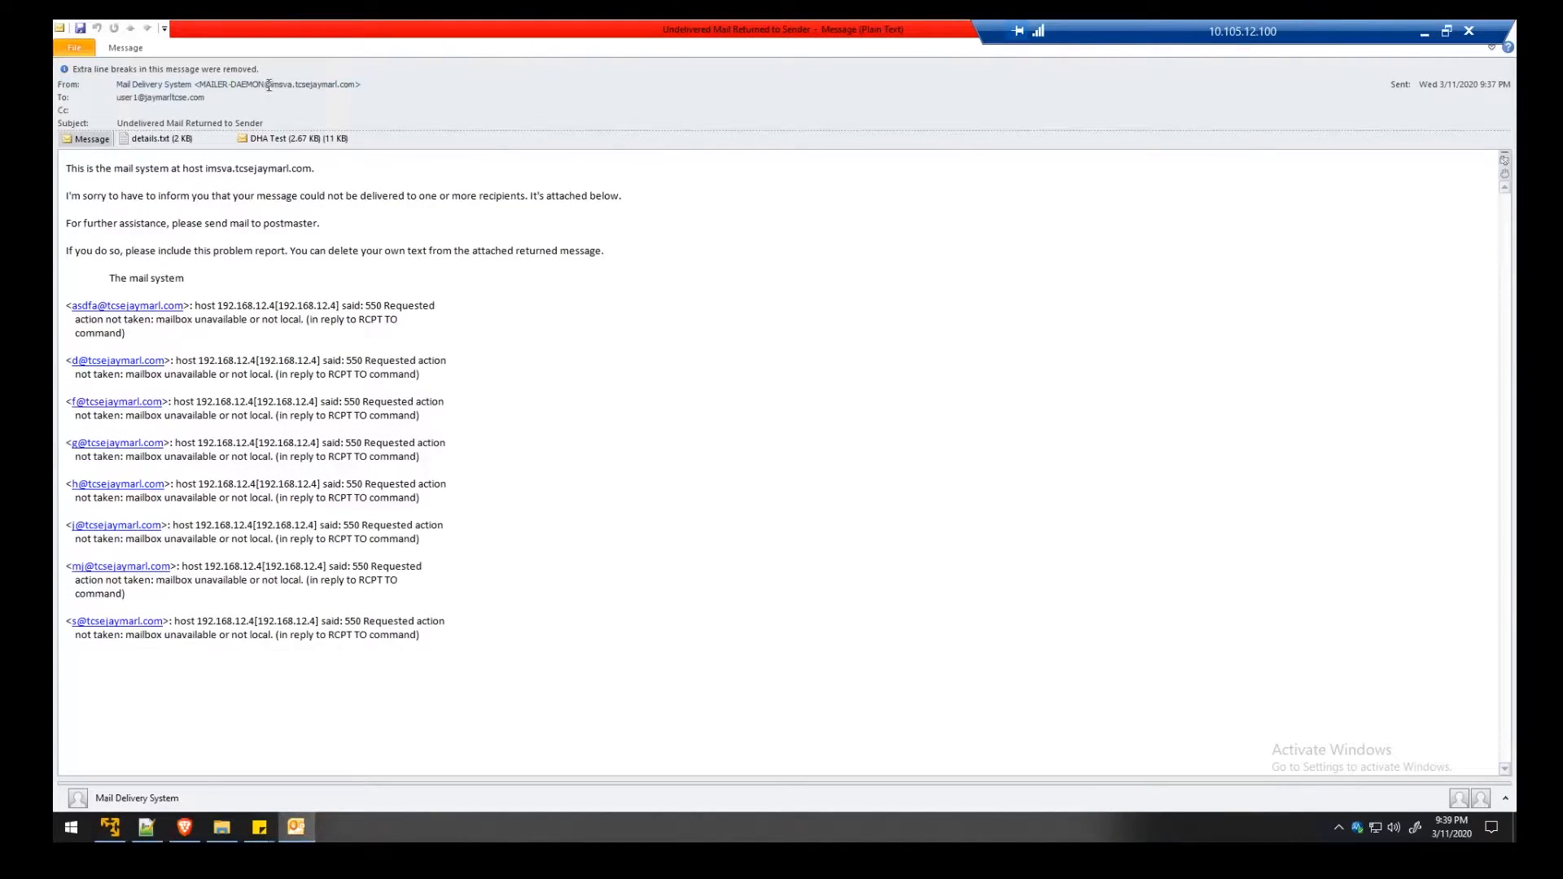
{"action": "mouse_move", "coordinate": [269, 87]}
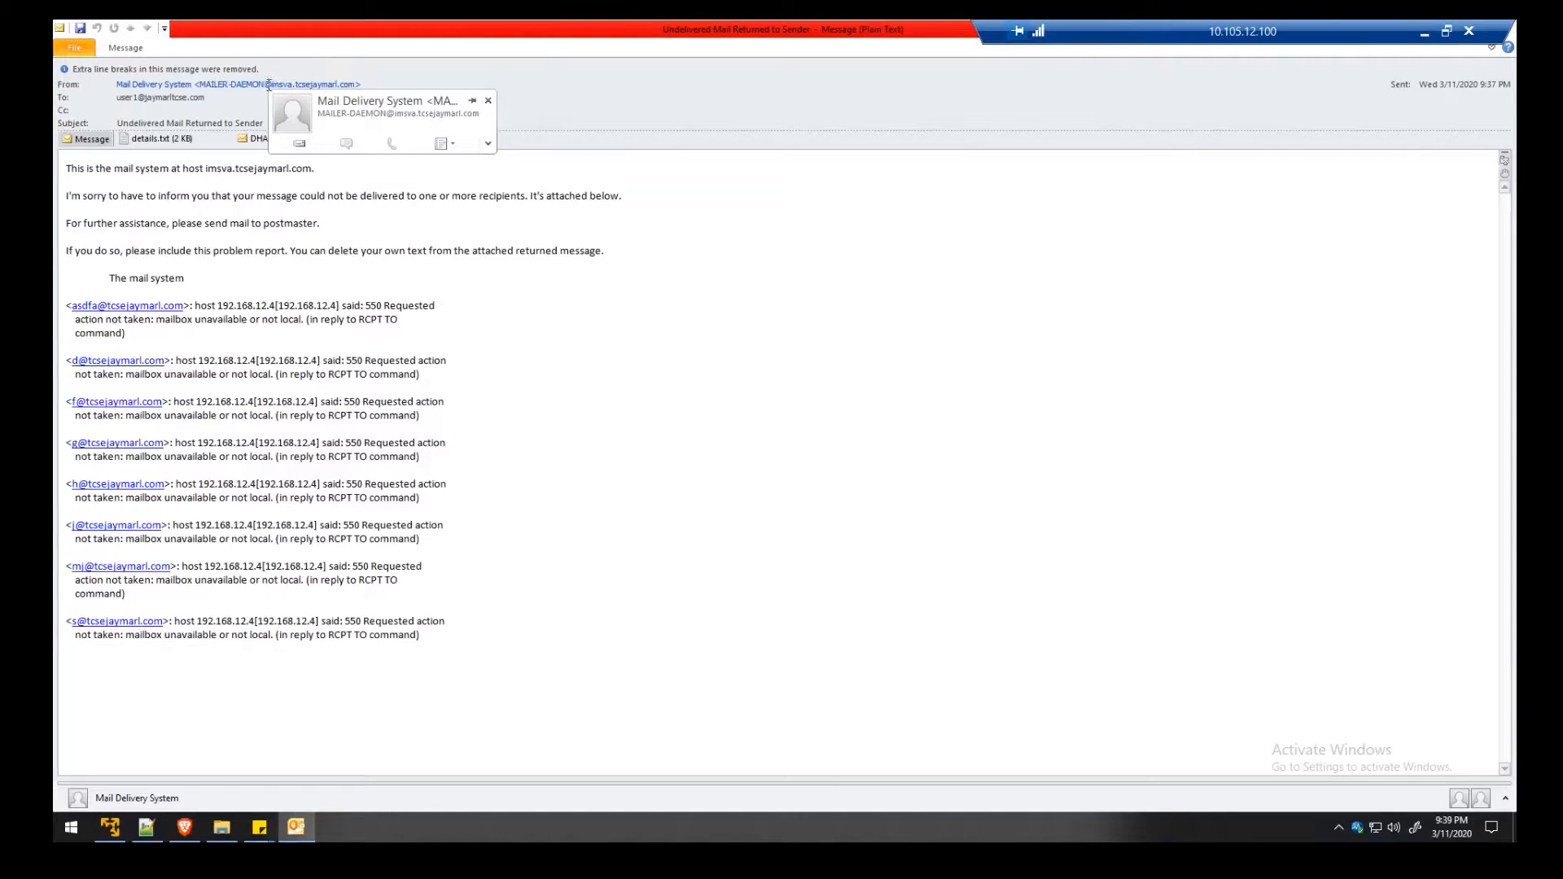
{"action": "left_click", "coordinate": [281, 87]}
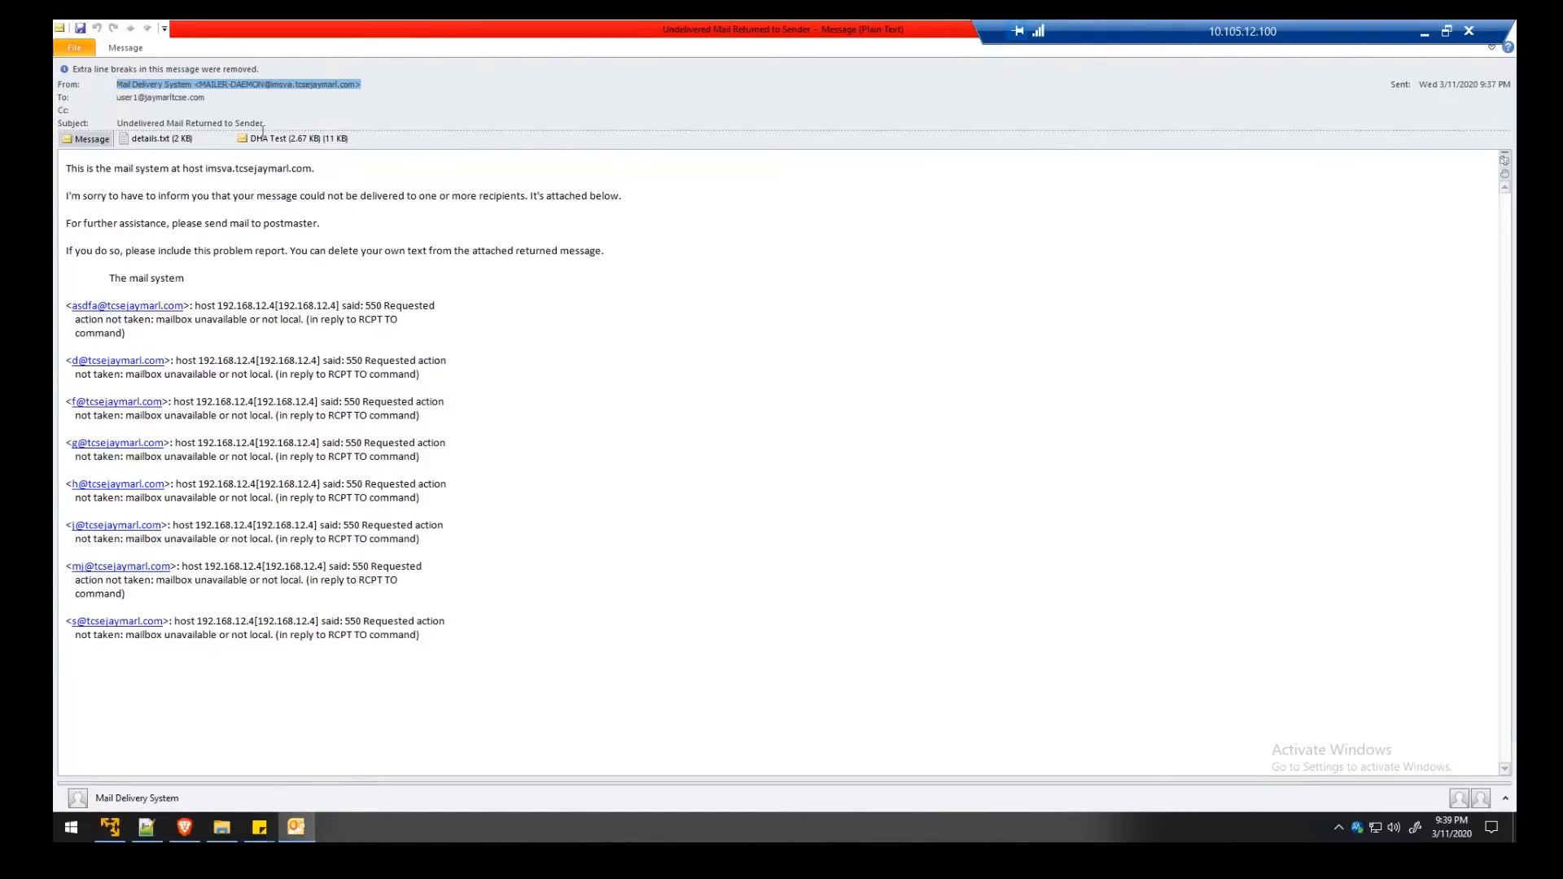
{"action": "left_click", "coordinate": [206, 233]}
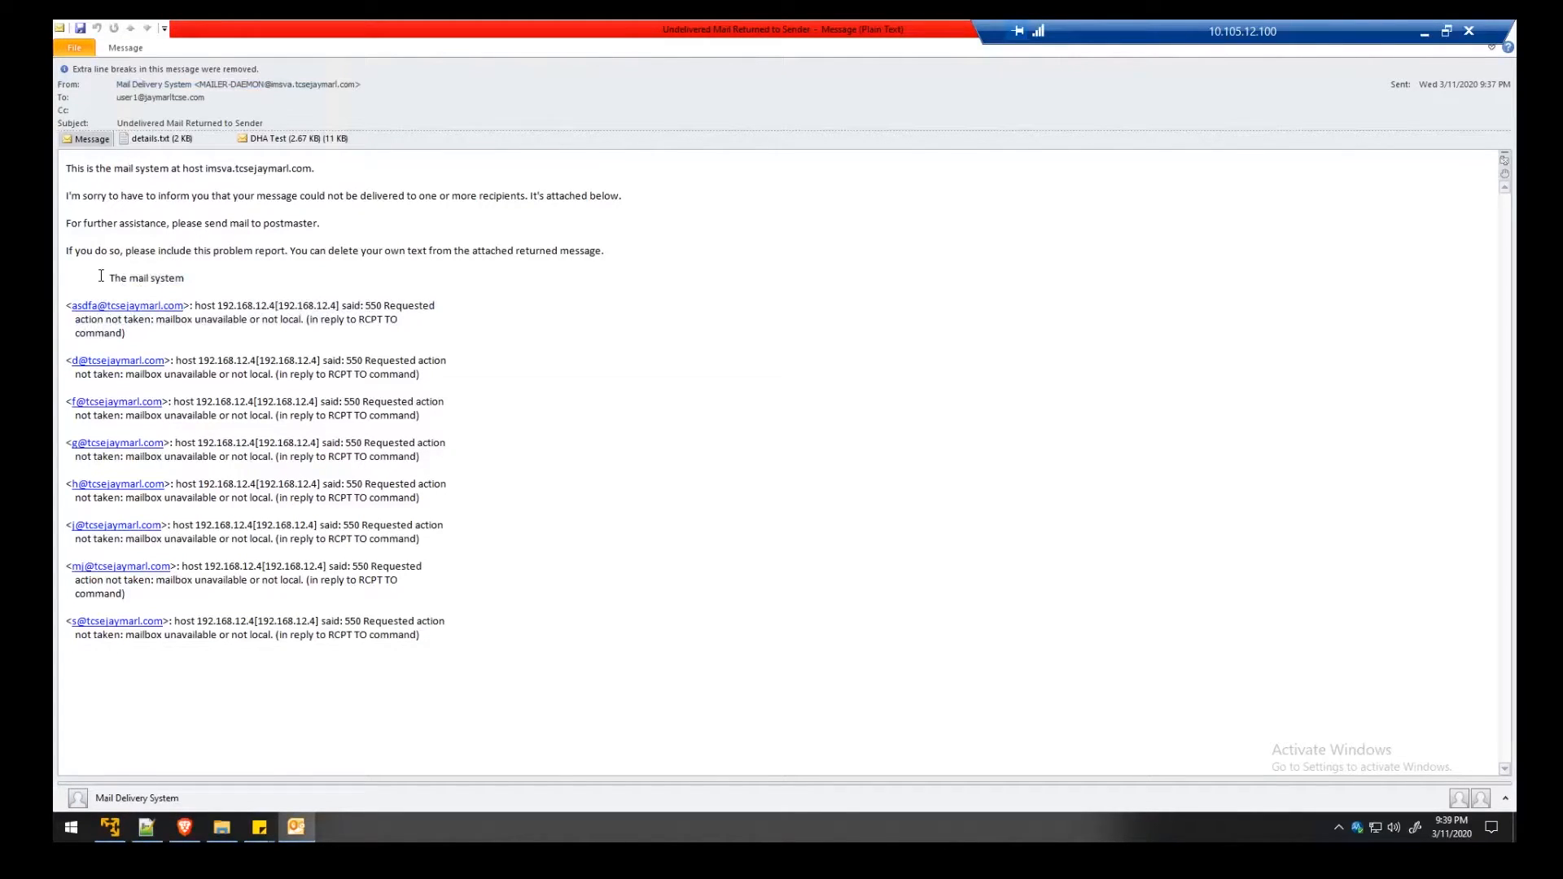
Highlight the rejected recipients, the rejecting host's IP and the 550 RCPT TO reason
{"action": "left_click_drag", "start_coordinate": [101, 286], "coordinate": [140, 608]}
{"action": "left_click", "coordinate": [138, 608]}
{"action": "left_click_drag", "start_coordinate": [364, 306], "coordinate": [311, 334]}
{"action": "left_click", "coordinate": [171, 326]}
Open the DHA Attack rule under Sender Filtering rules and enable it
{"action": "left_click", "coordinate": [196, 832]}
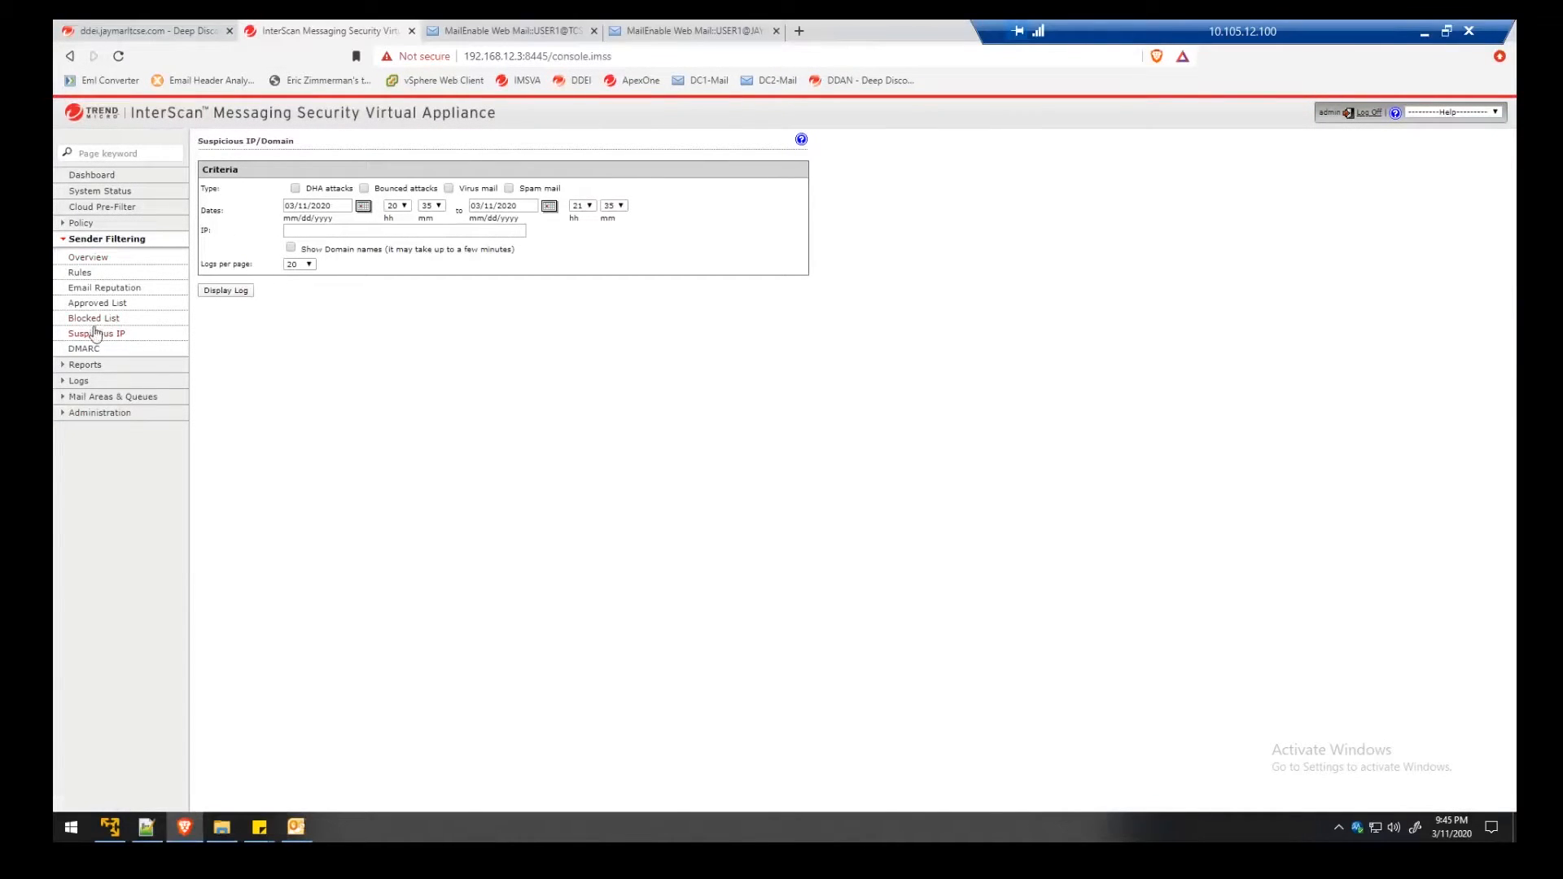
{"action": "left_click", "coordinate": [83, 277]}
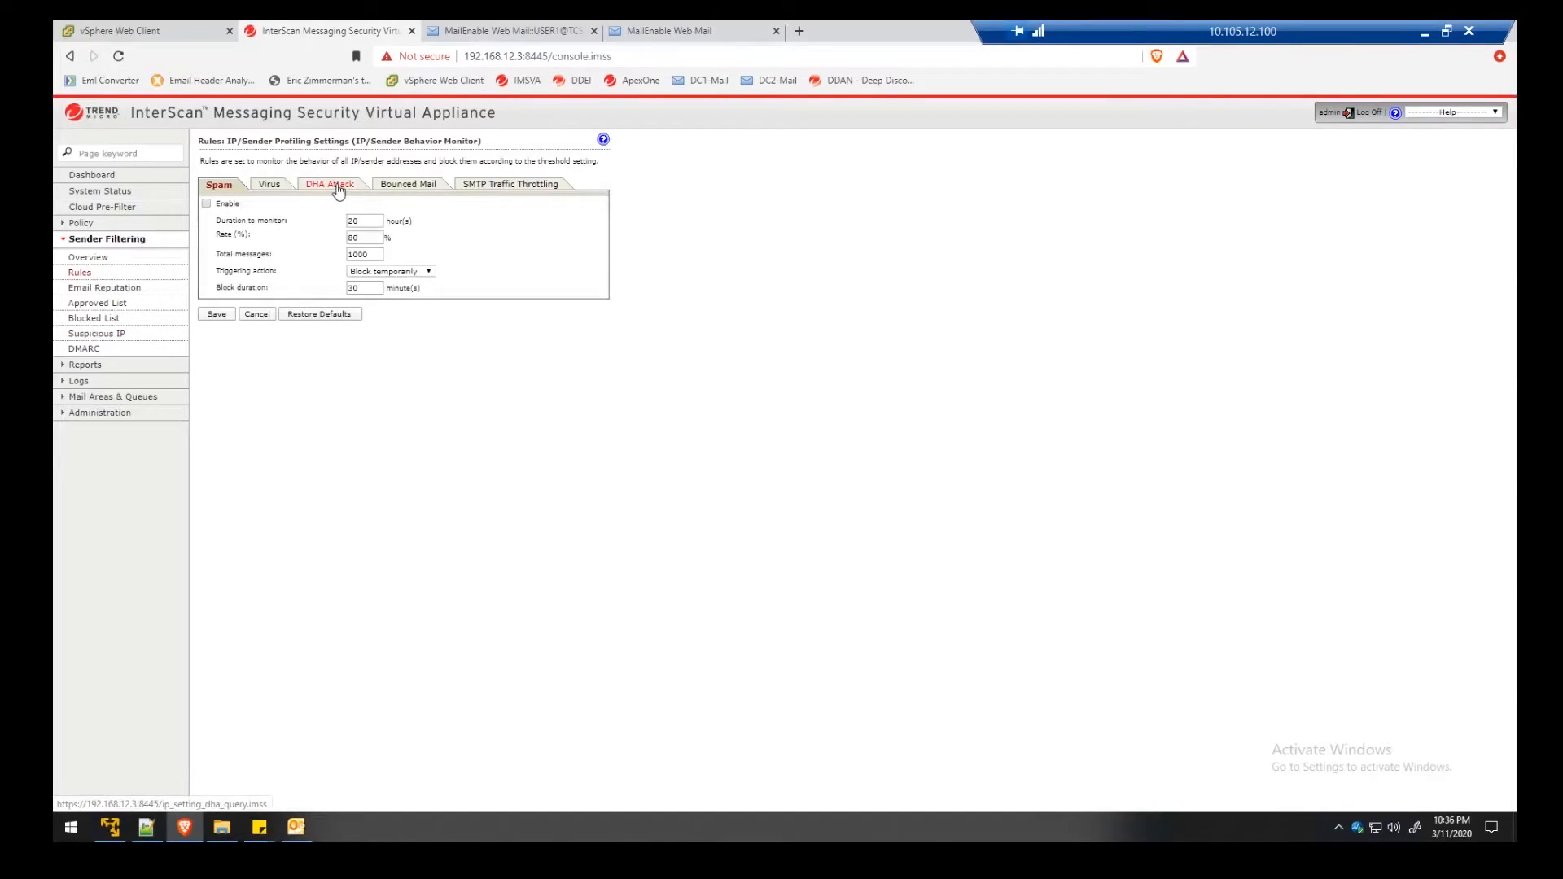
{"action": "left_click", "coordinate": [338, 183]}
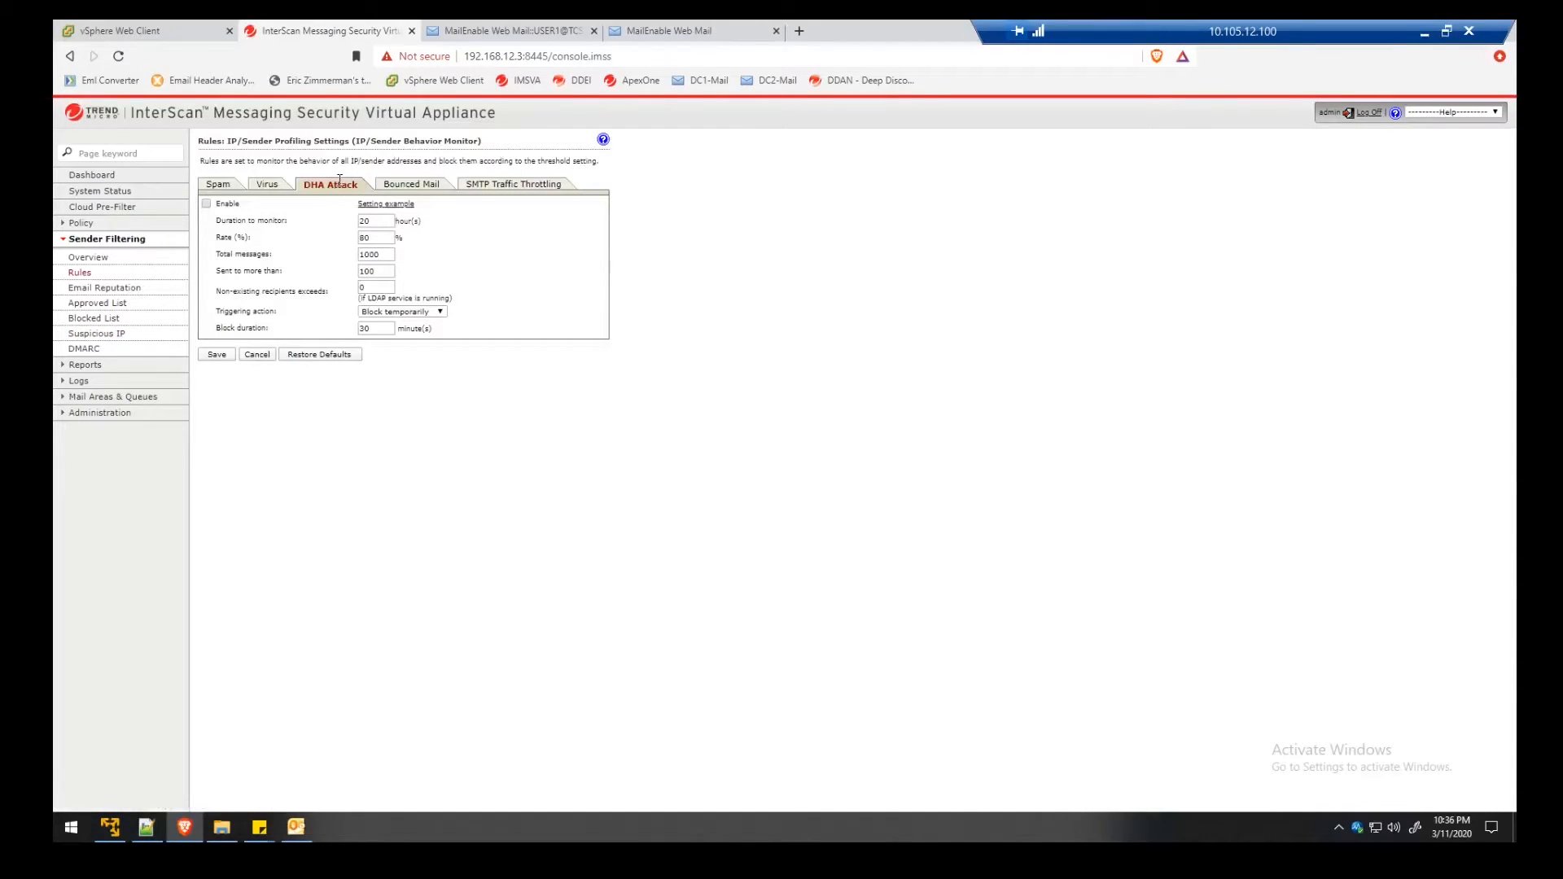
{"action": "left_click", "coordinate": [206, 204]}
Set DHA thresholds to 1 hour, 50%, 2, 5 and 1, with action Block permanently
{"action": "double_click", "coordinate": [364, 221]}
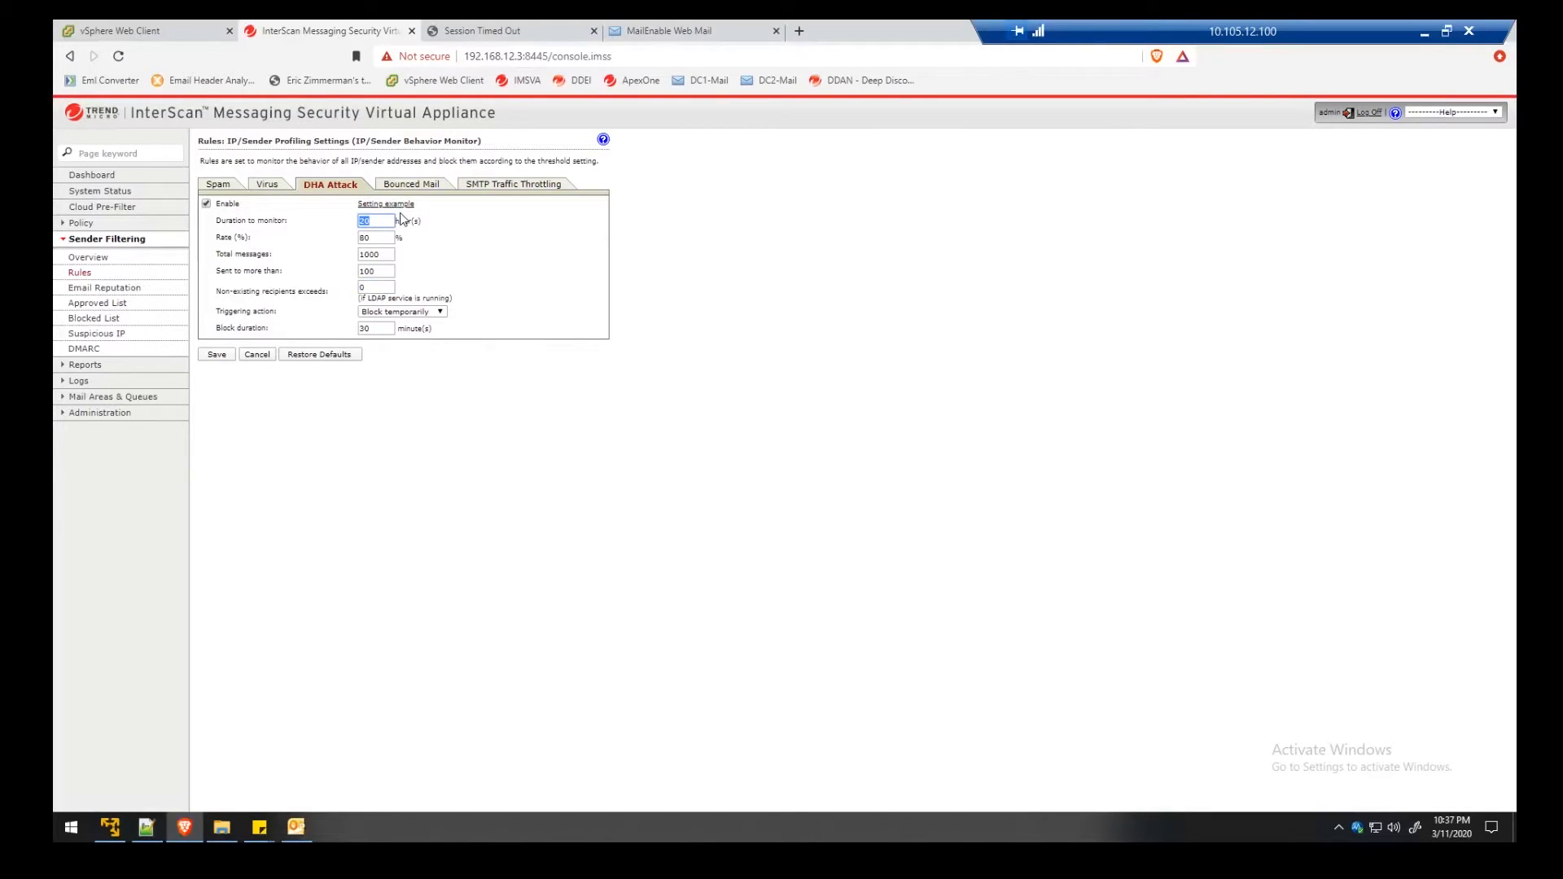
{"action": "type", "text": "1"}
{"action": "double_click", "coordinate": [385, 233]}
{"action": "type", "text": "50"}
{"action": "double_click", "coordinate": [384, 255]}
{"action": "type", "text": "2"}
{"action": "key", "text": "Tab"}
{"action": "type", "text": "5"}
{"action": "key", "text": "Tab"}
{"action": "type", "text": "1"}
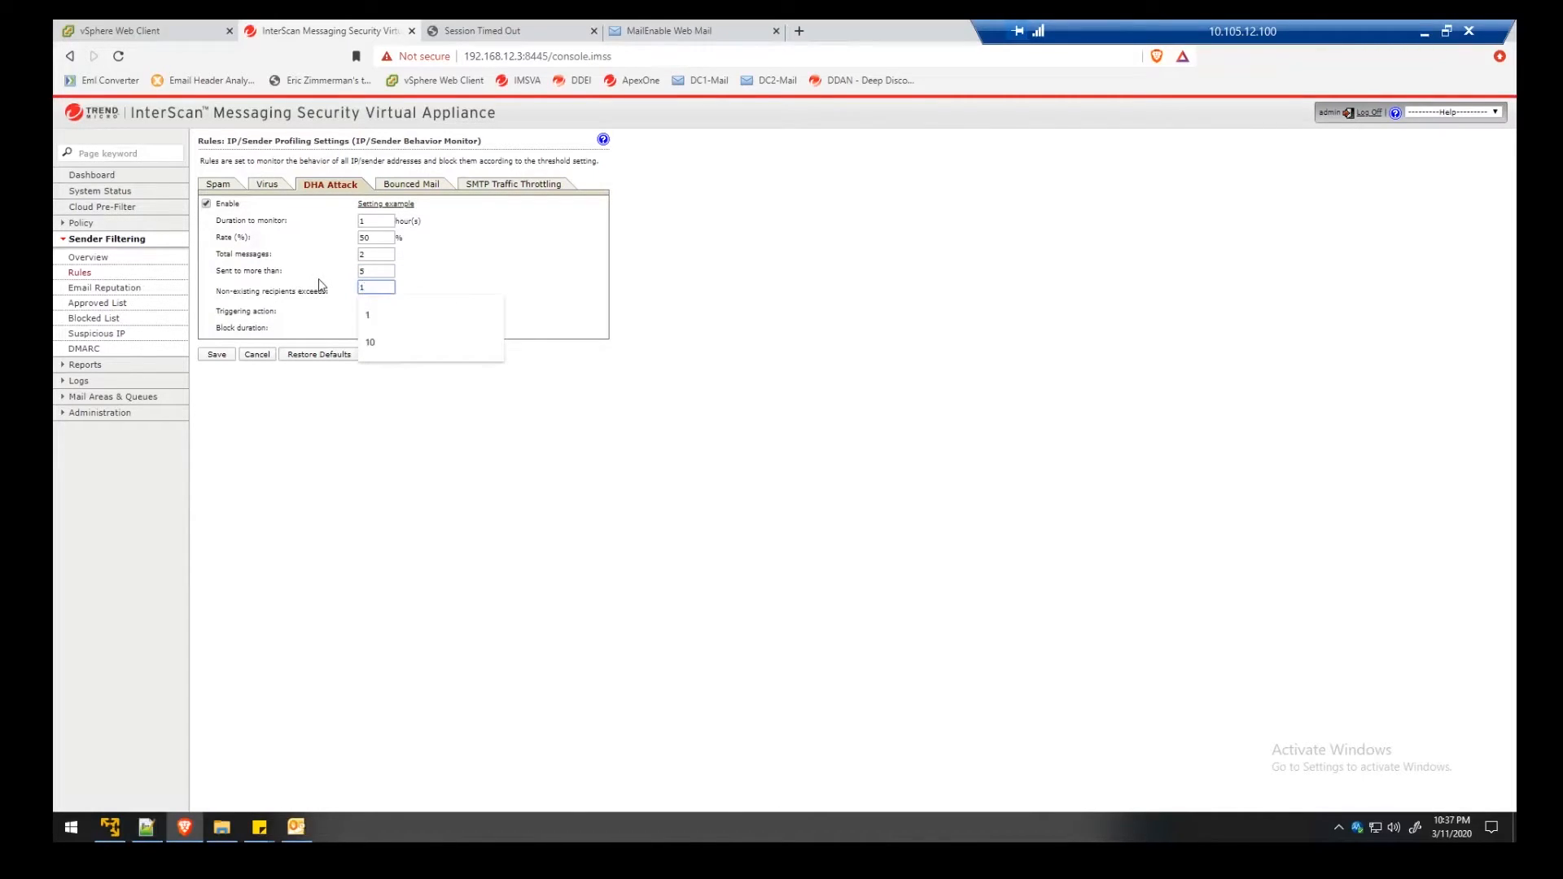
{"action": "left_click", "coordinate": [439, 308]}
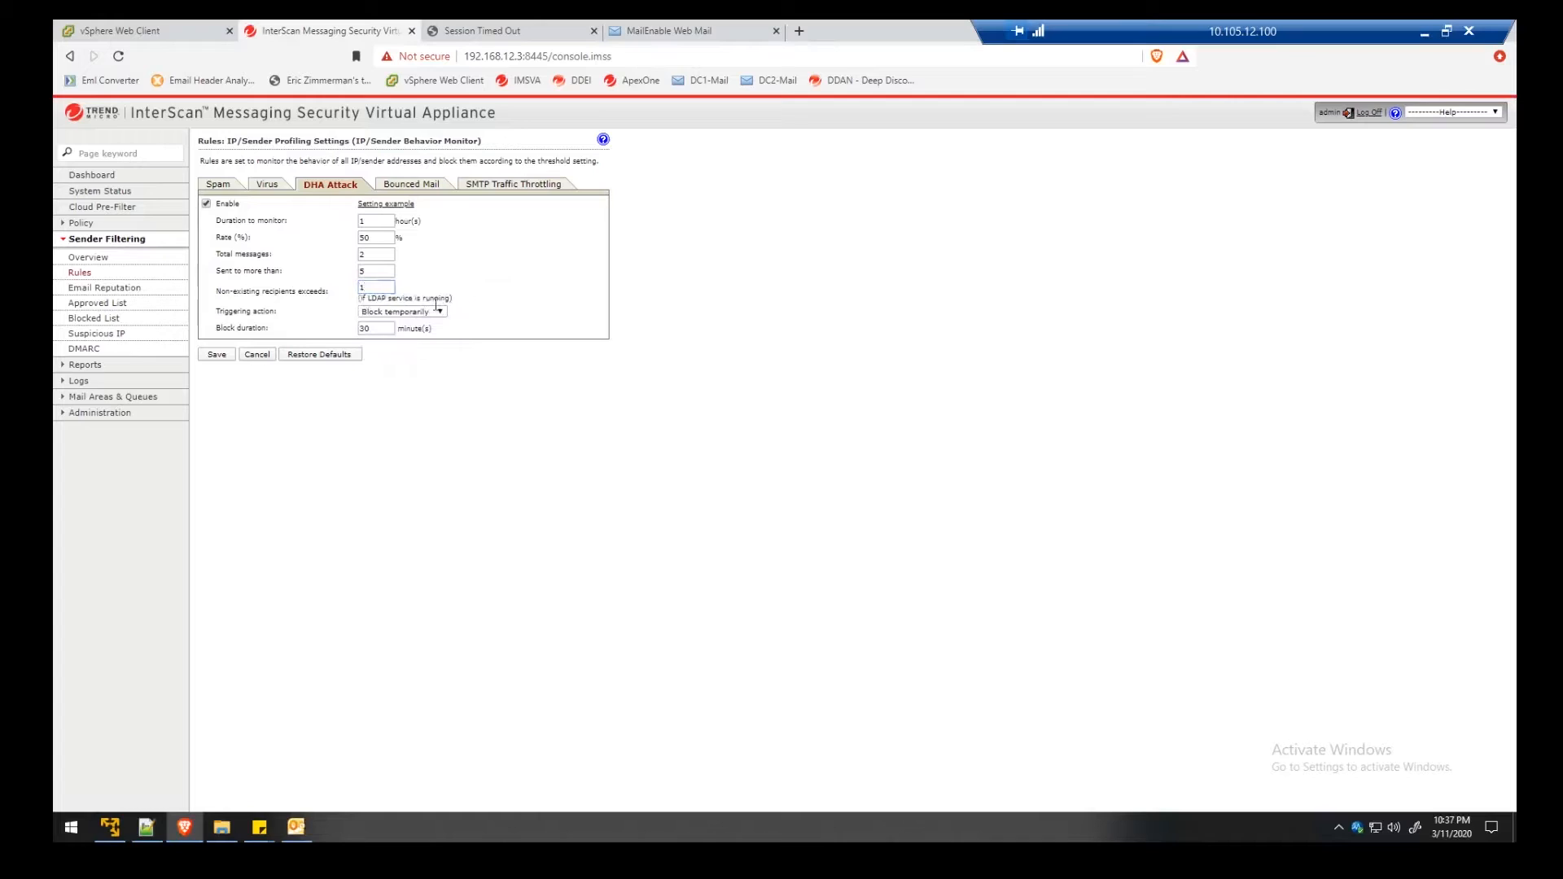
{"action": "left_click", "coordinate": [437, 310]}
{"action": "left_click", "coordinate": [404, 352]}
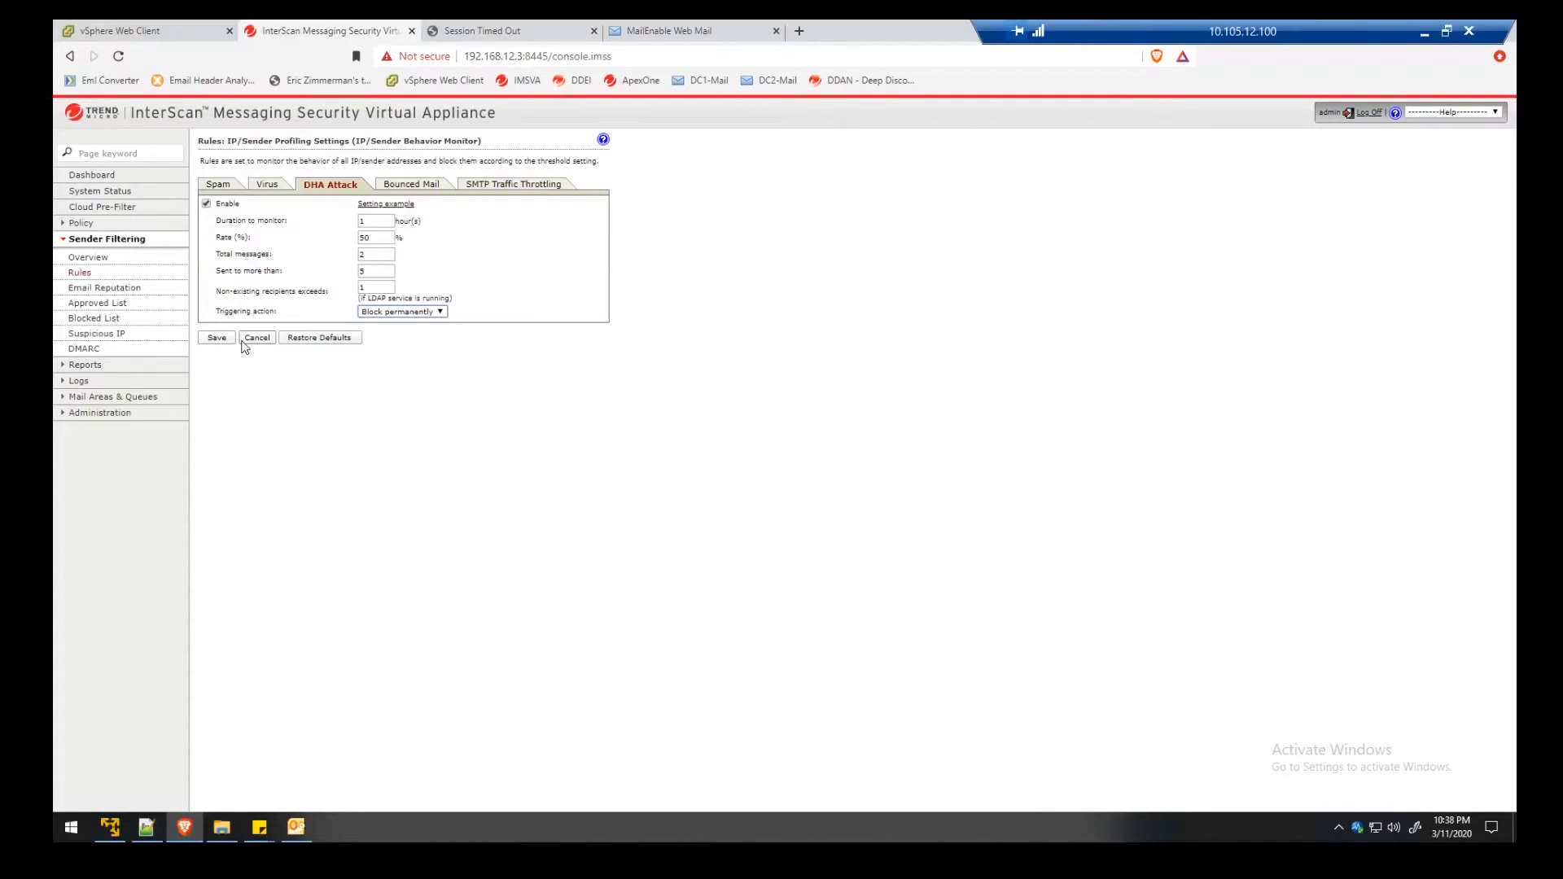
Highlight the configured 1-hour, 2, 5 and 1 threshold values
{"action": "double_click", "coordinate": [374, 221]}
{"action": "left_click", "coordinate": [373, 254]}
{"action": "left_click_drag", "start_coordinate": [372, 270], "coordinate": [345, 274]}
{"action": "left_click", "coordinate": [381, 289]}
{"action": "left_click_drag", "start_coordinate": [380, 289], "coordinate": [356, 291]}
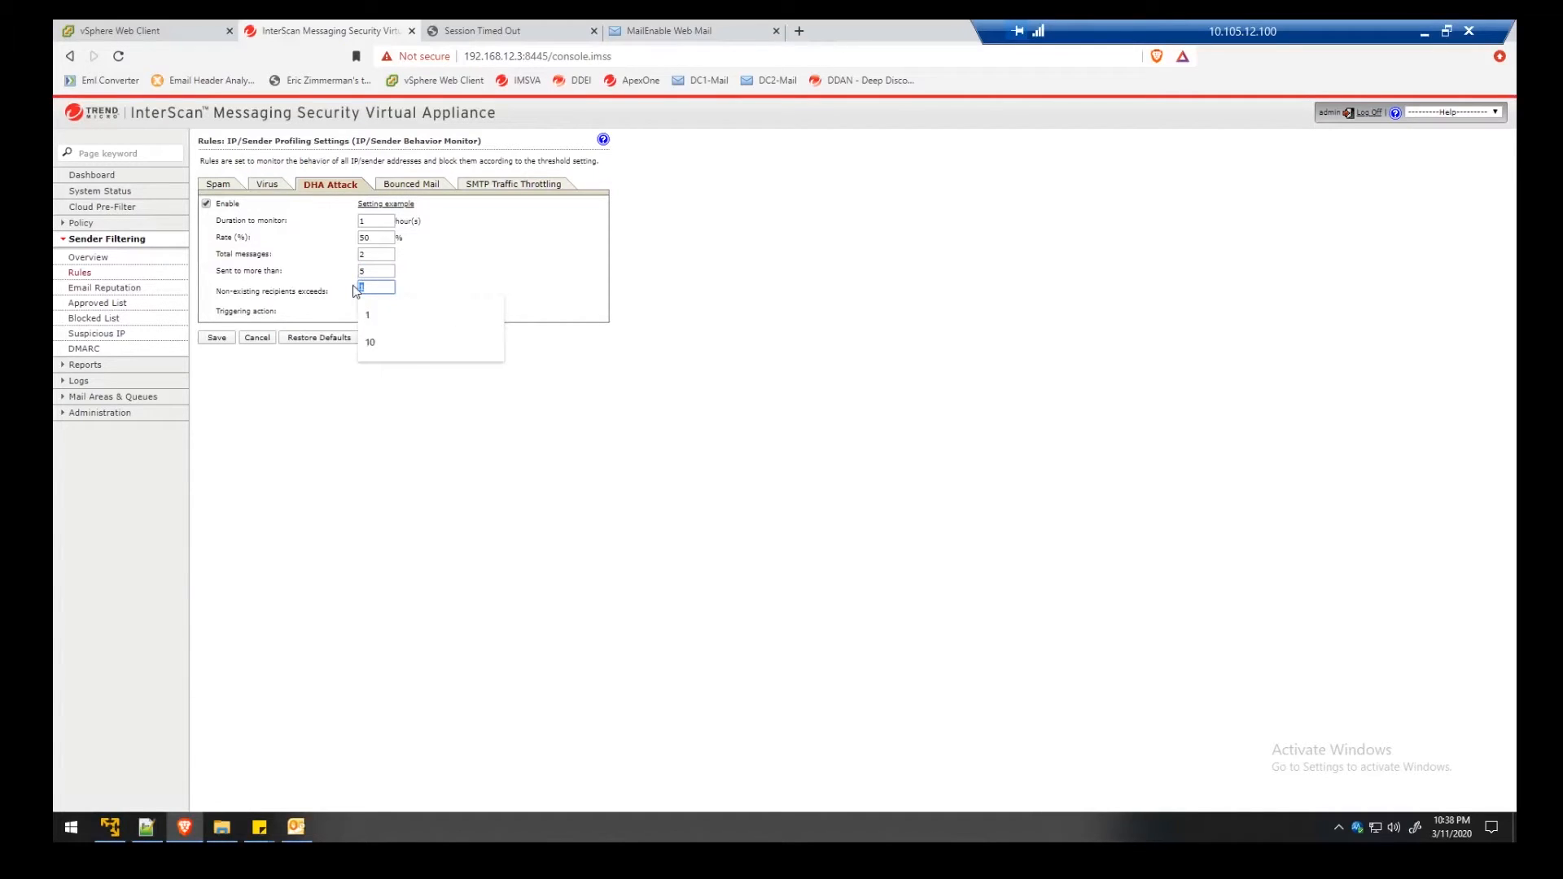
{"action": "left_click", "coordinate": [374, 415]}
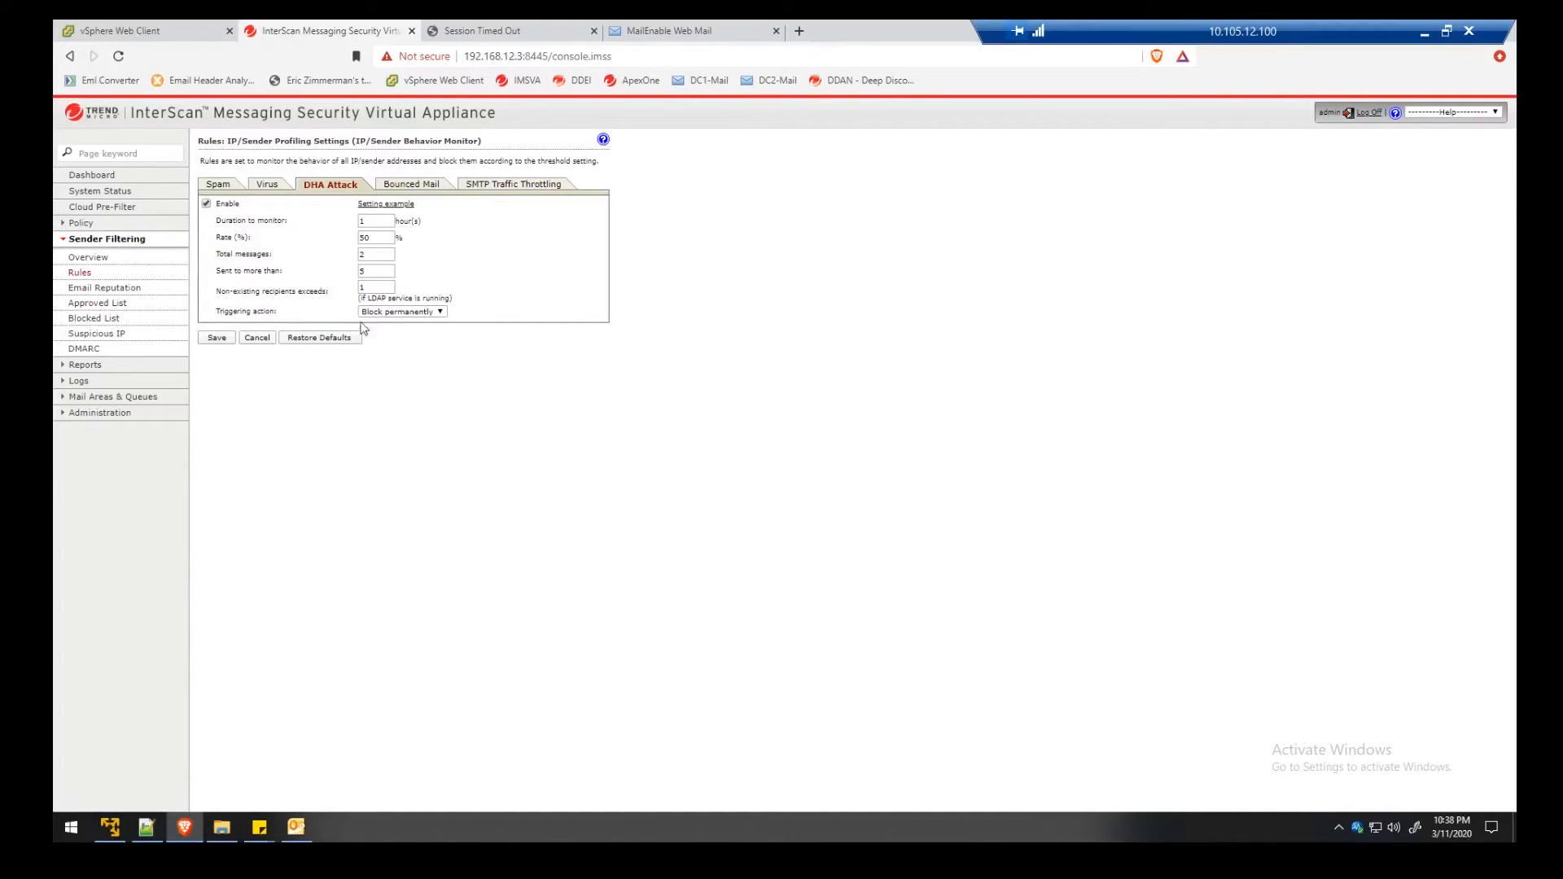
Save the DHA Attack rule and enter the mailbox e-mail address on the MailEnable sign-in page
{"action": "left_click", "coordinate": [217, 337]}
{"action": "left_click", "coordinate": [669, 31]}
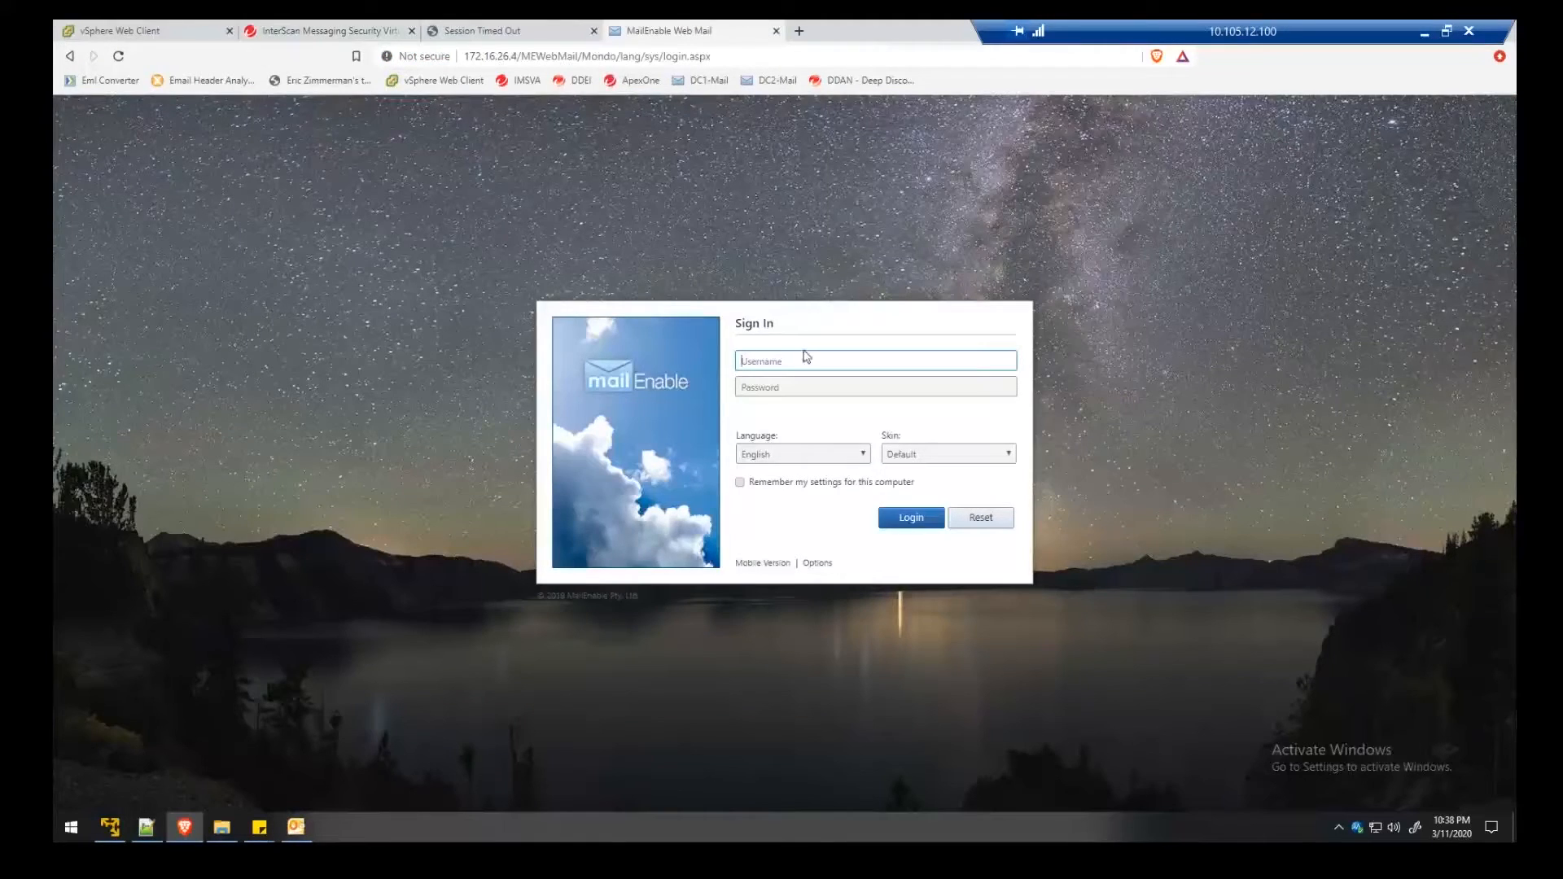
{"action": "key", "text": "Tab"}
Enter the account password and sign in, retyping it after the first attempt is rejected
{"action": "type", "text": "p••••••"}
{"action": "key", "text": "ctrl+a"}
{"action": "type", "text": "••"}
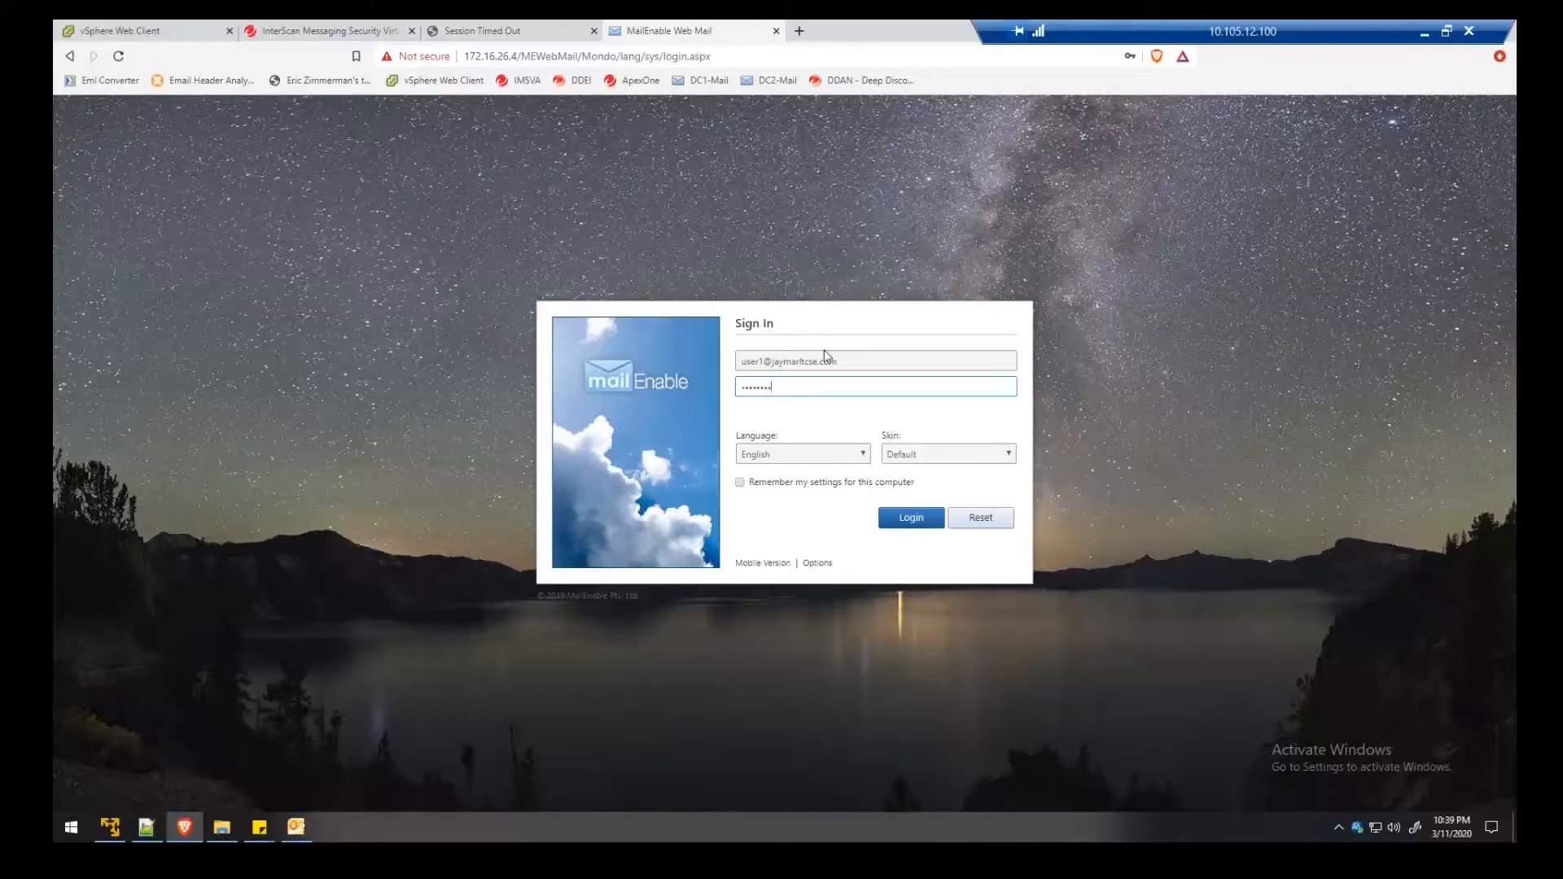
{"action": "key", "text": "Return"}
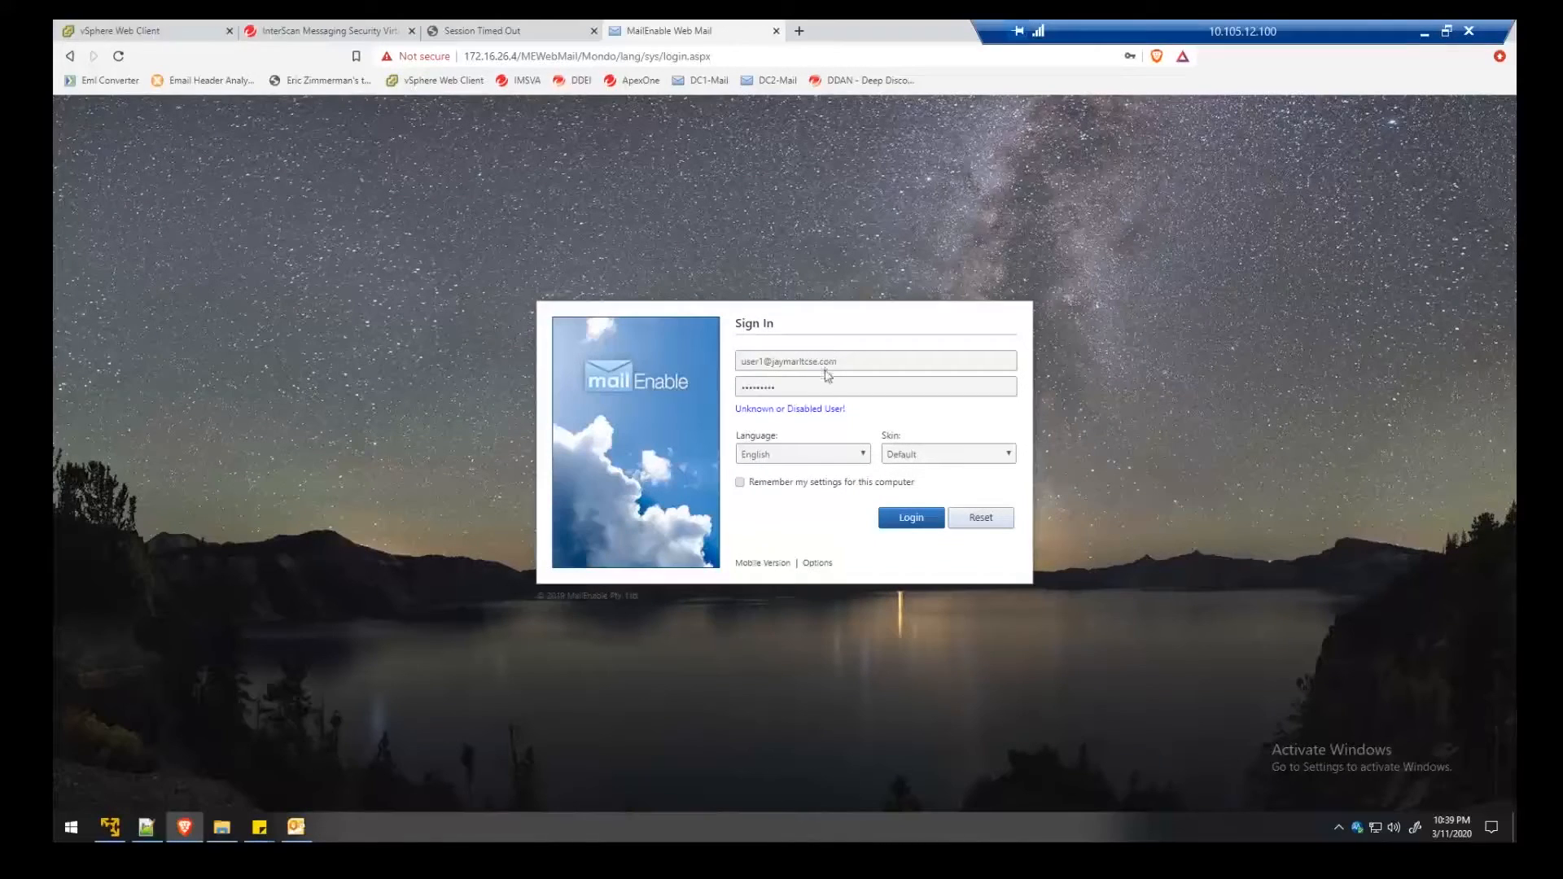
{"action": "left_click", "coordinate": [820, 387]}
{"action": "type", "text": "•"}
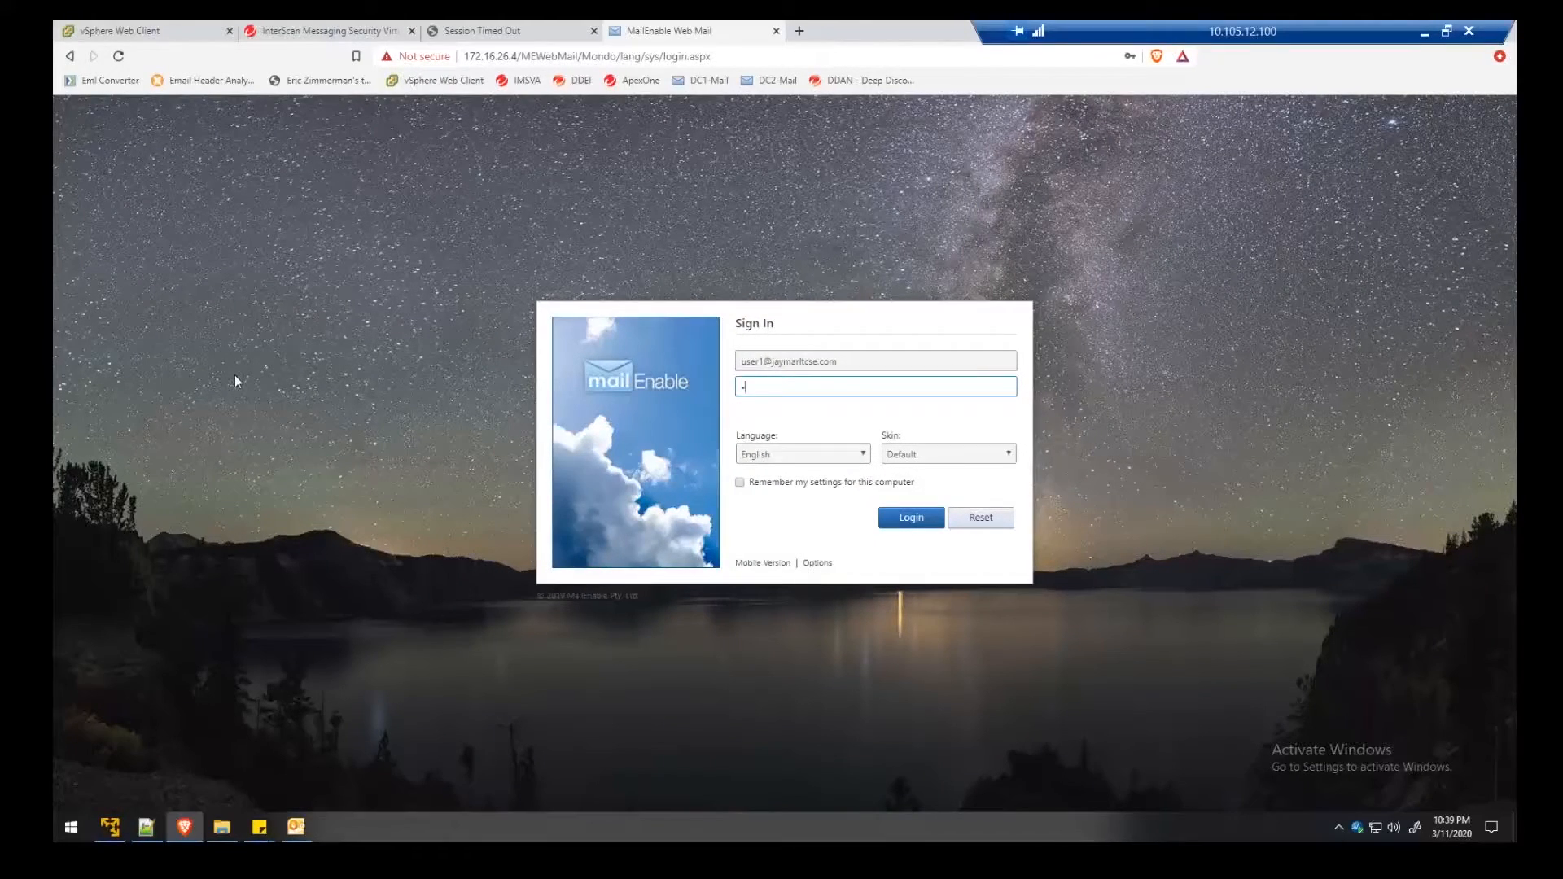
{"action": "key", "text": "Return"}
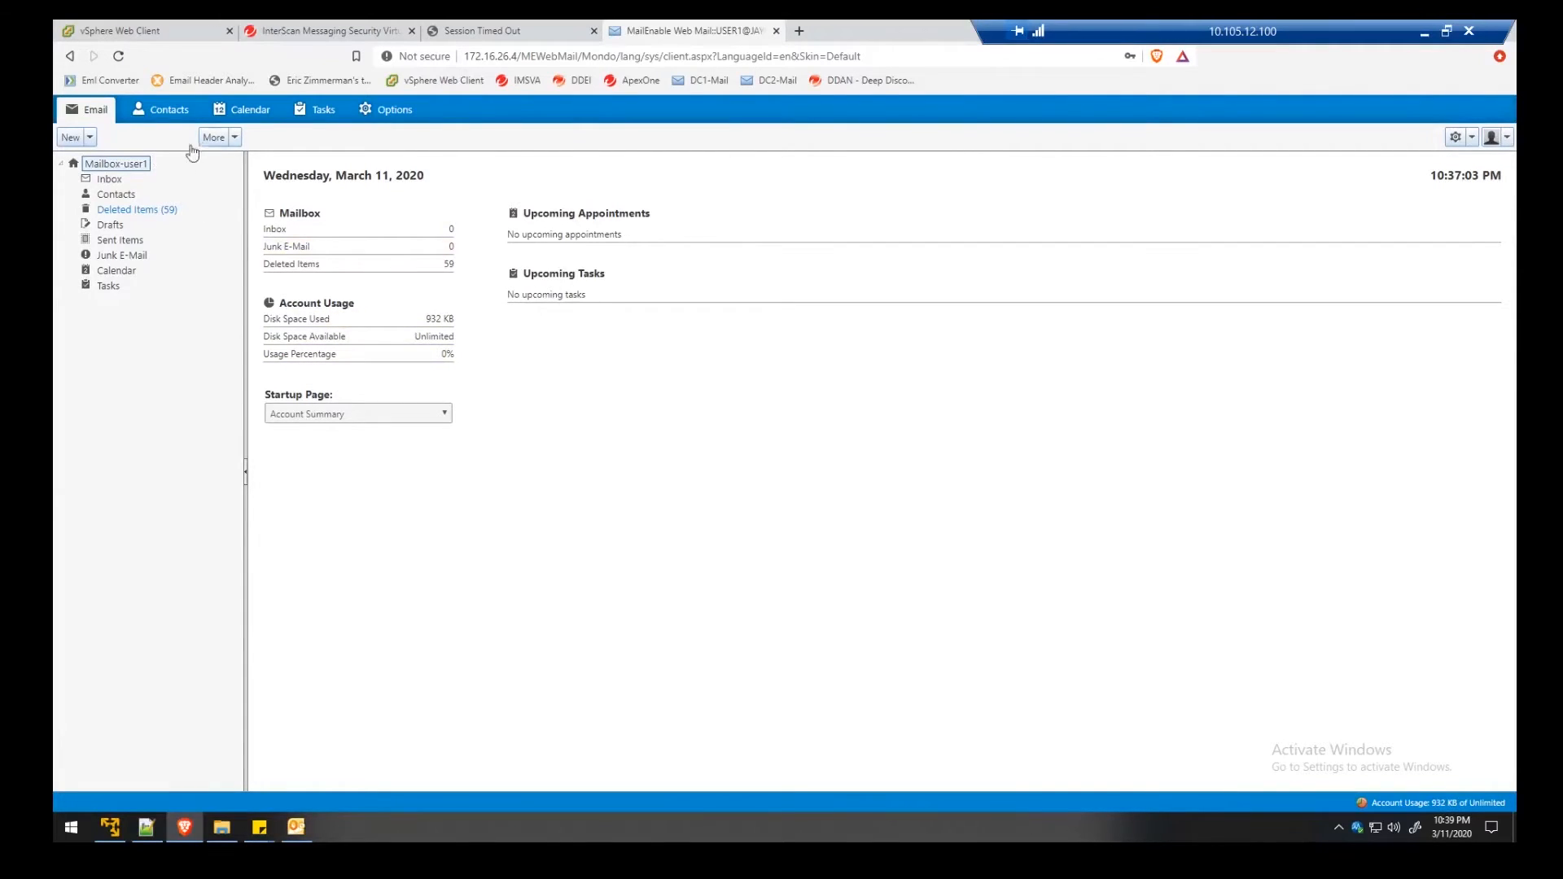
Copy the recipient list from Notepad++ and send a first DHA test message to it
{"action": "left_click", "coordinate": [71, 137]}
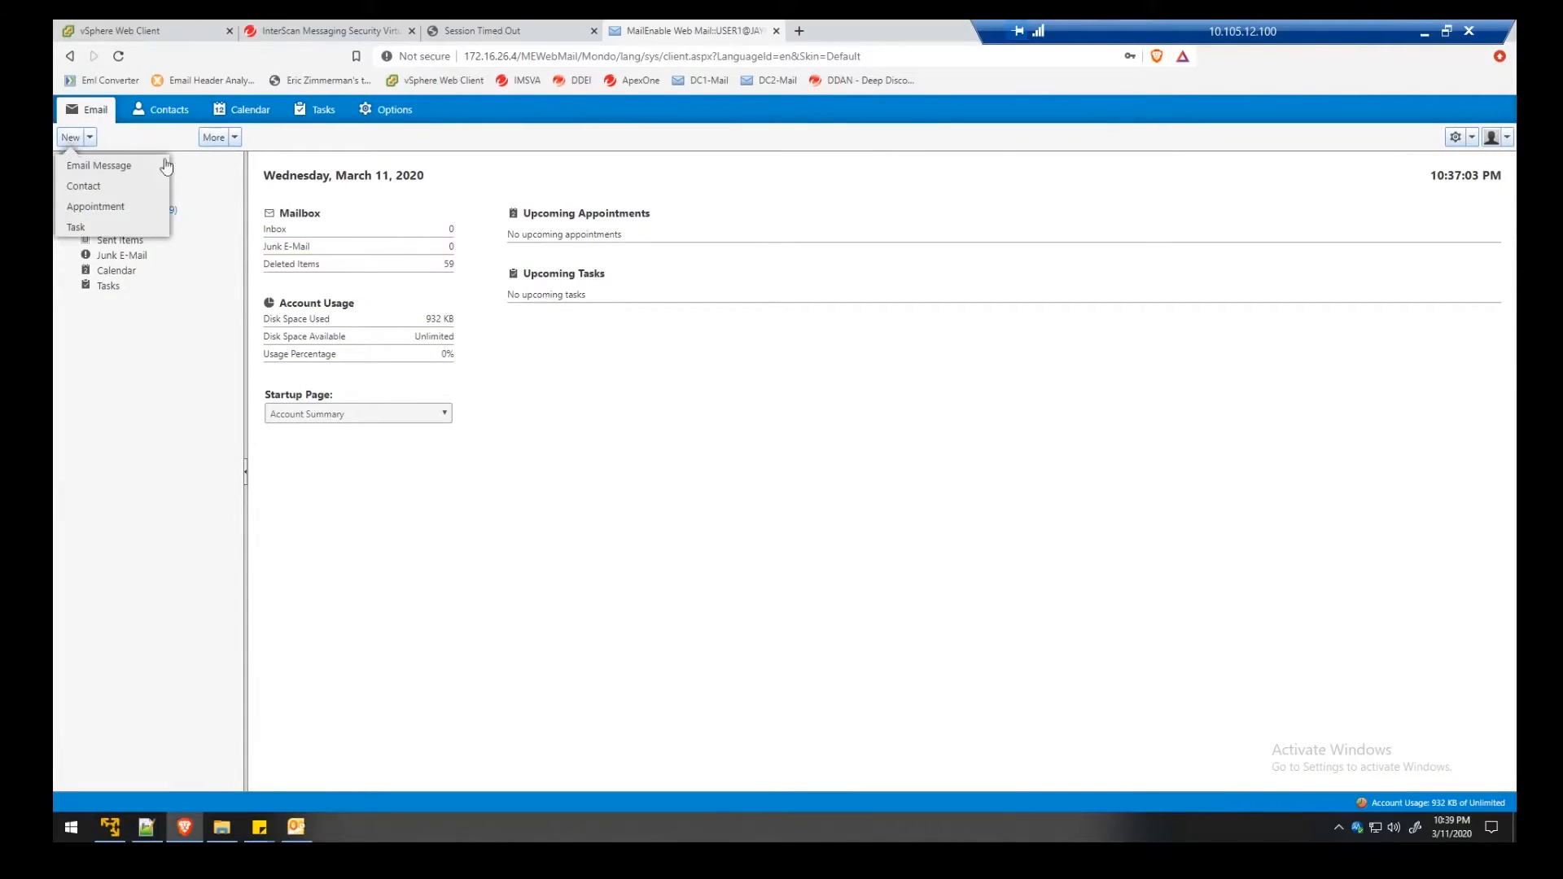
{"action": "left_click", "coordinate": [114, 167]}
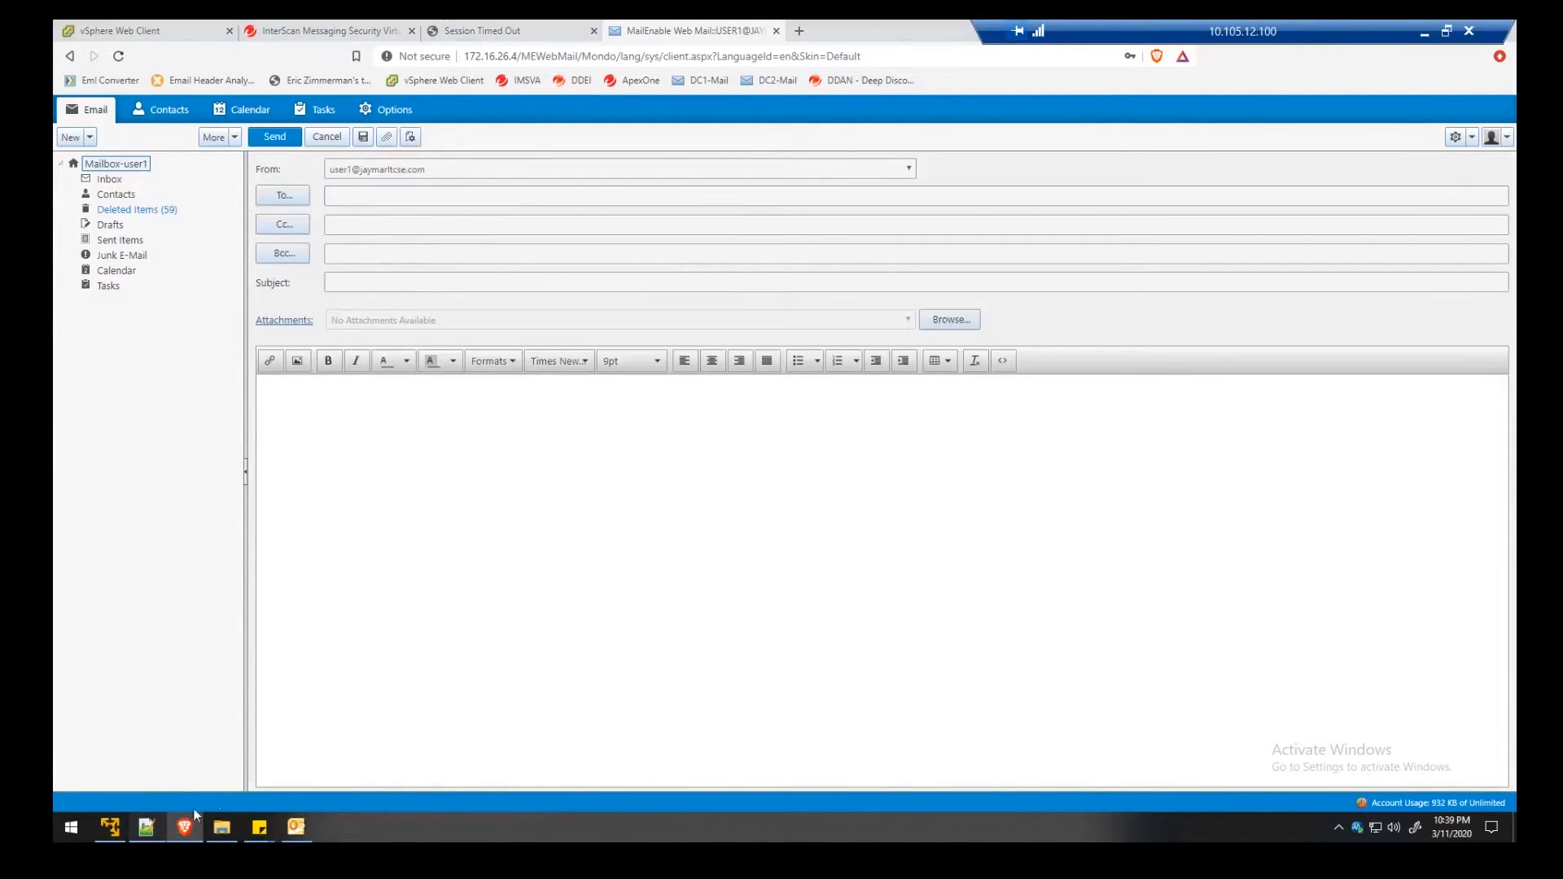
{"action": "left_click", "coordinate": [148, 827]}
{"action": "left_click", "coordinate": [707, 276]}
{"action": "key", "text": "ctrl+a"}
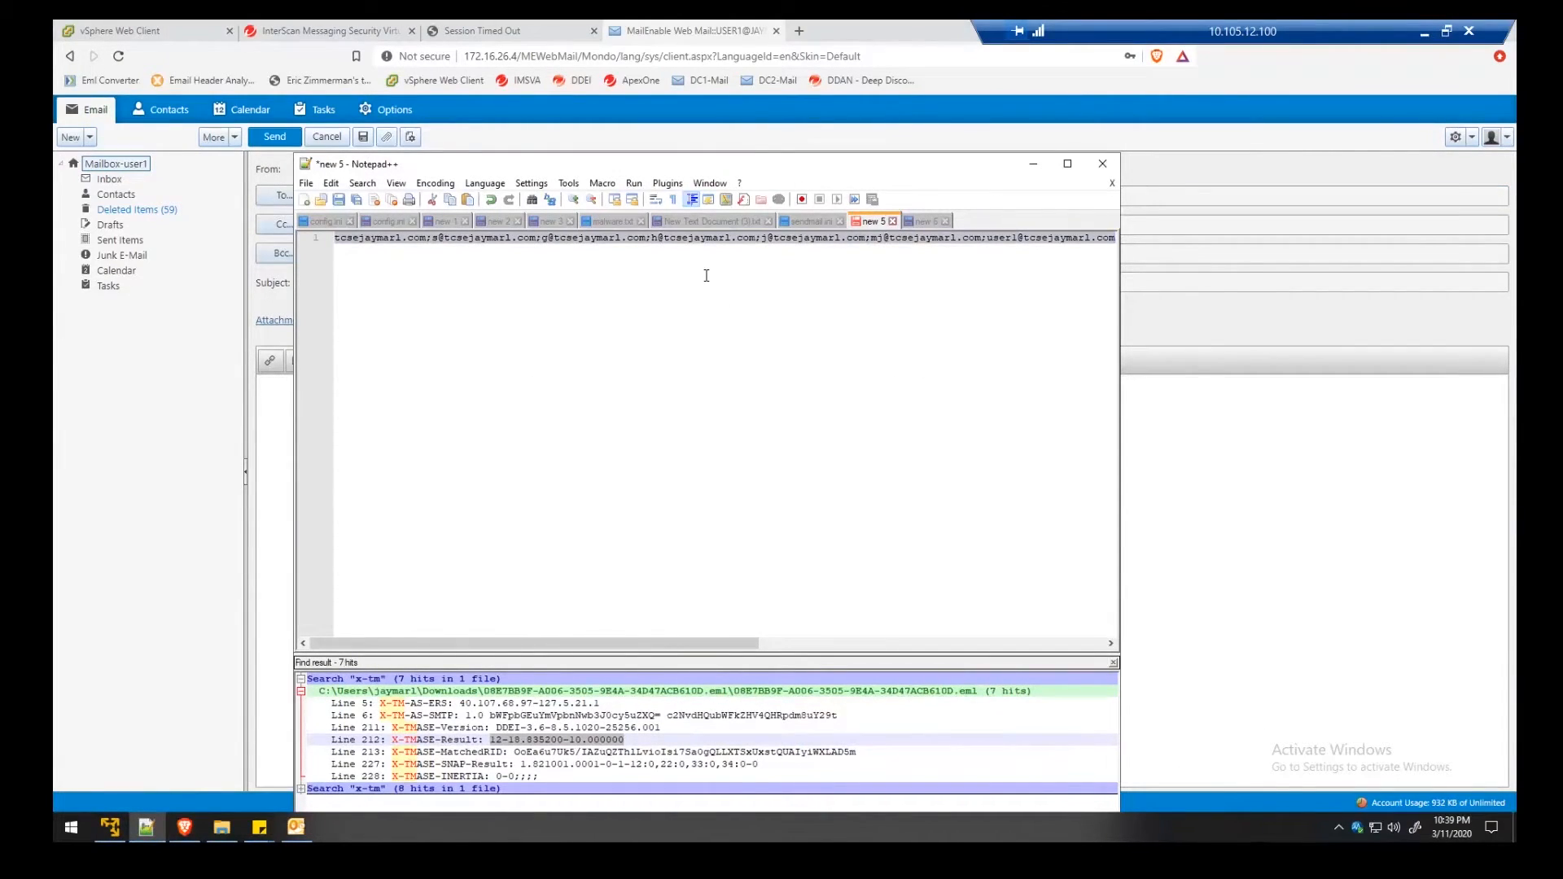
{"action": "left_click", "coordinate": [147, 496]}
{"action": "left_click", "coordinate": [354, 199]}
{"action": "key", "text": "ctrl+v"}
{"action": "left_click", "coordinate": [399, 285]}
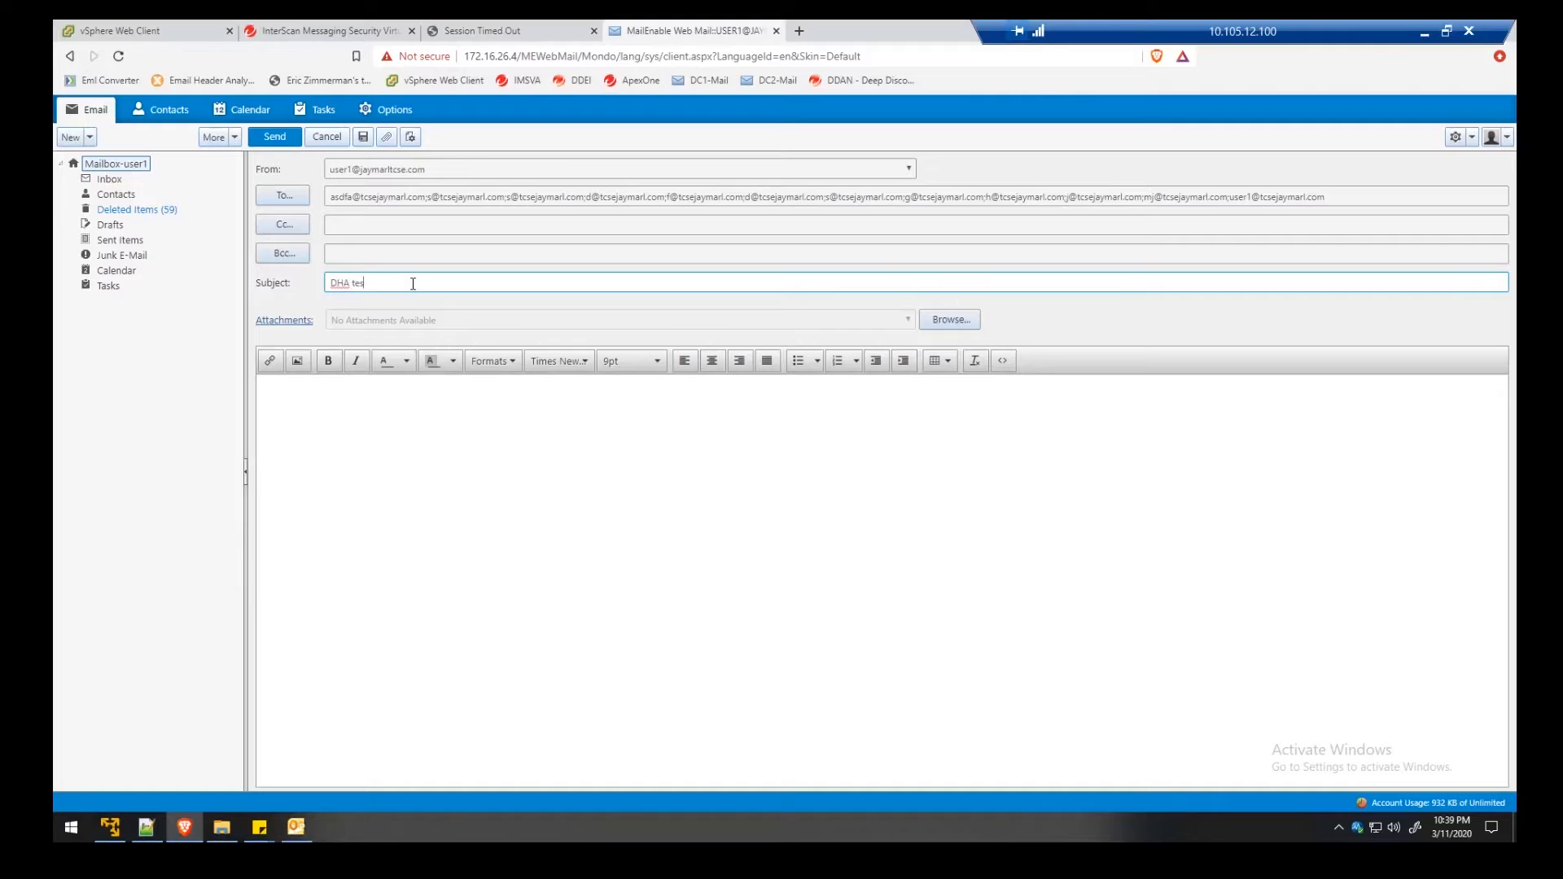
{"action": "left_click", "coordinate": [598, 460]}
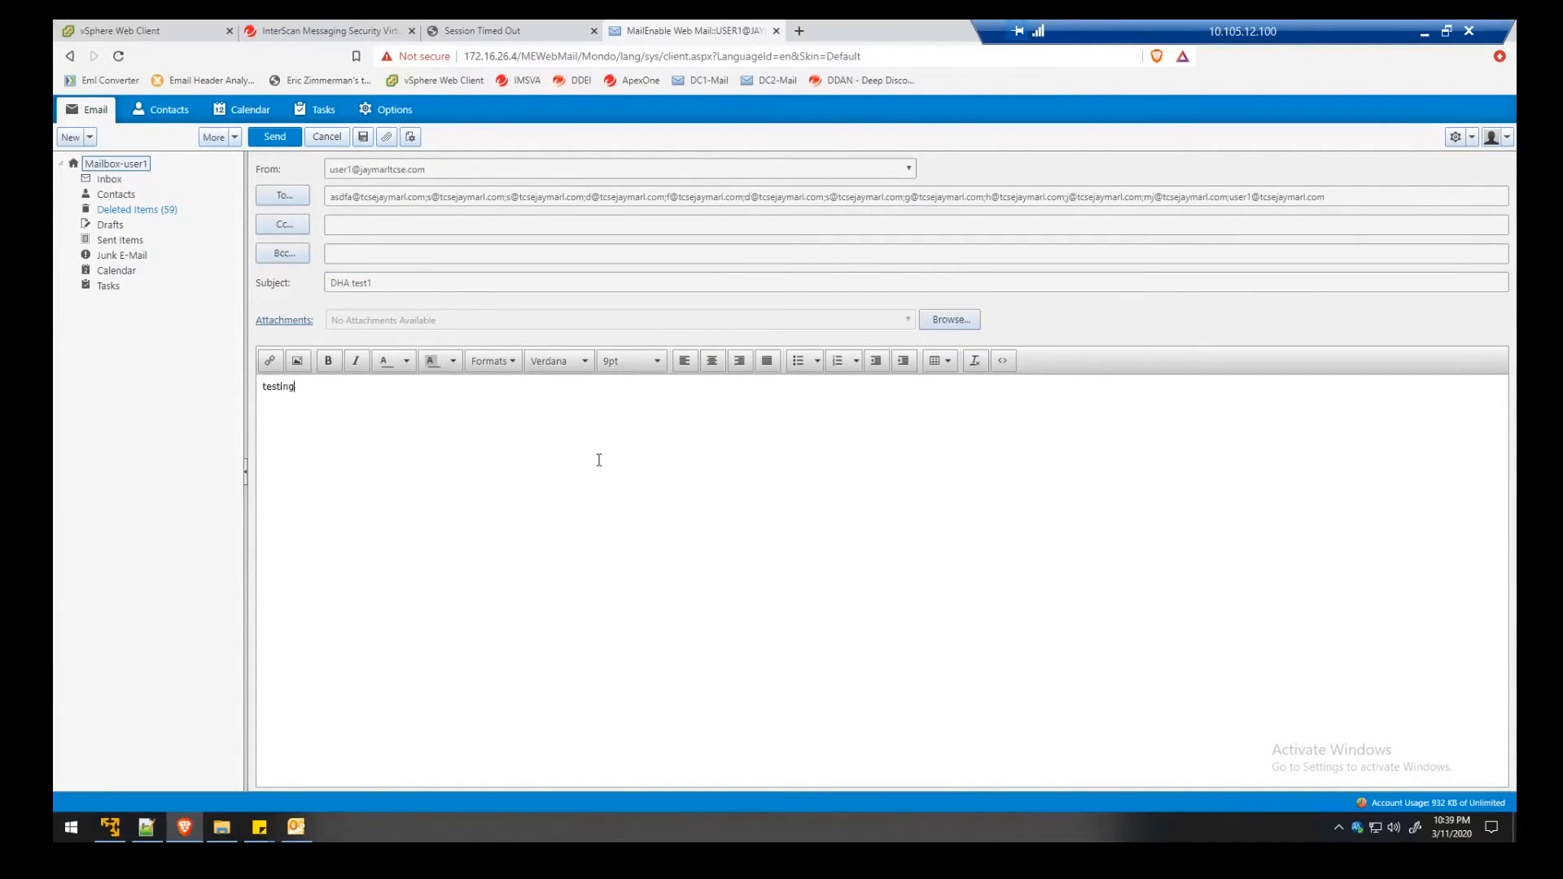
{"action": "left_click", "coordinate": [275, 136]}
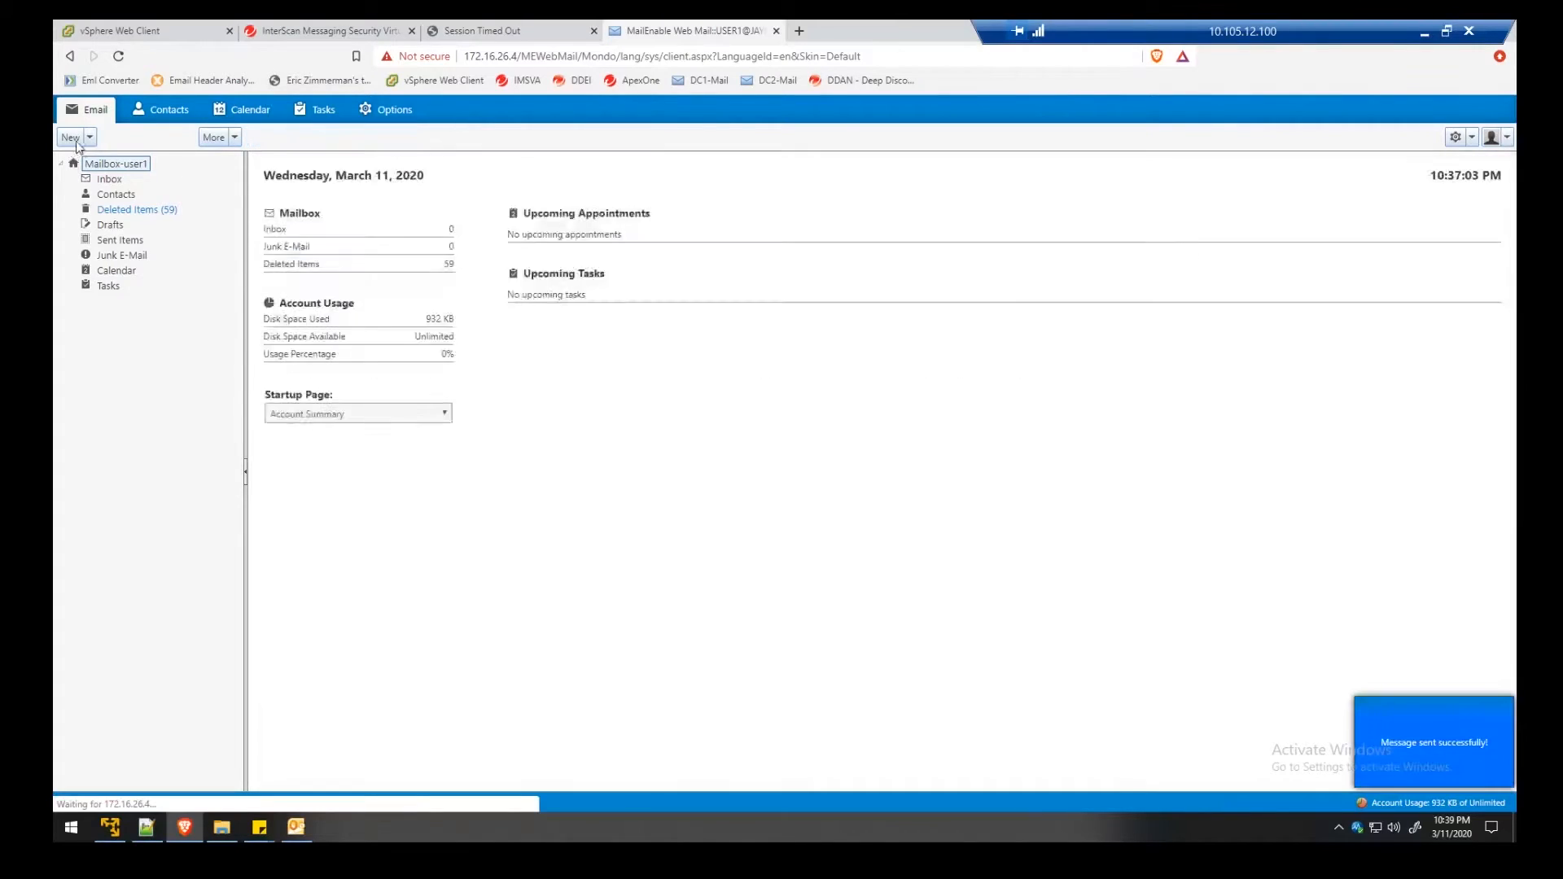
Send a second message to the same recipients with subject 'DHA 2' and body 'testing'
{"action": "left_click", "coordinate": [90, 138]}
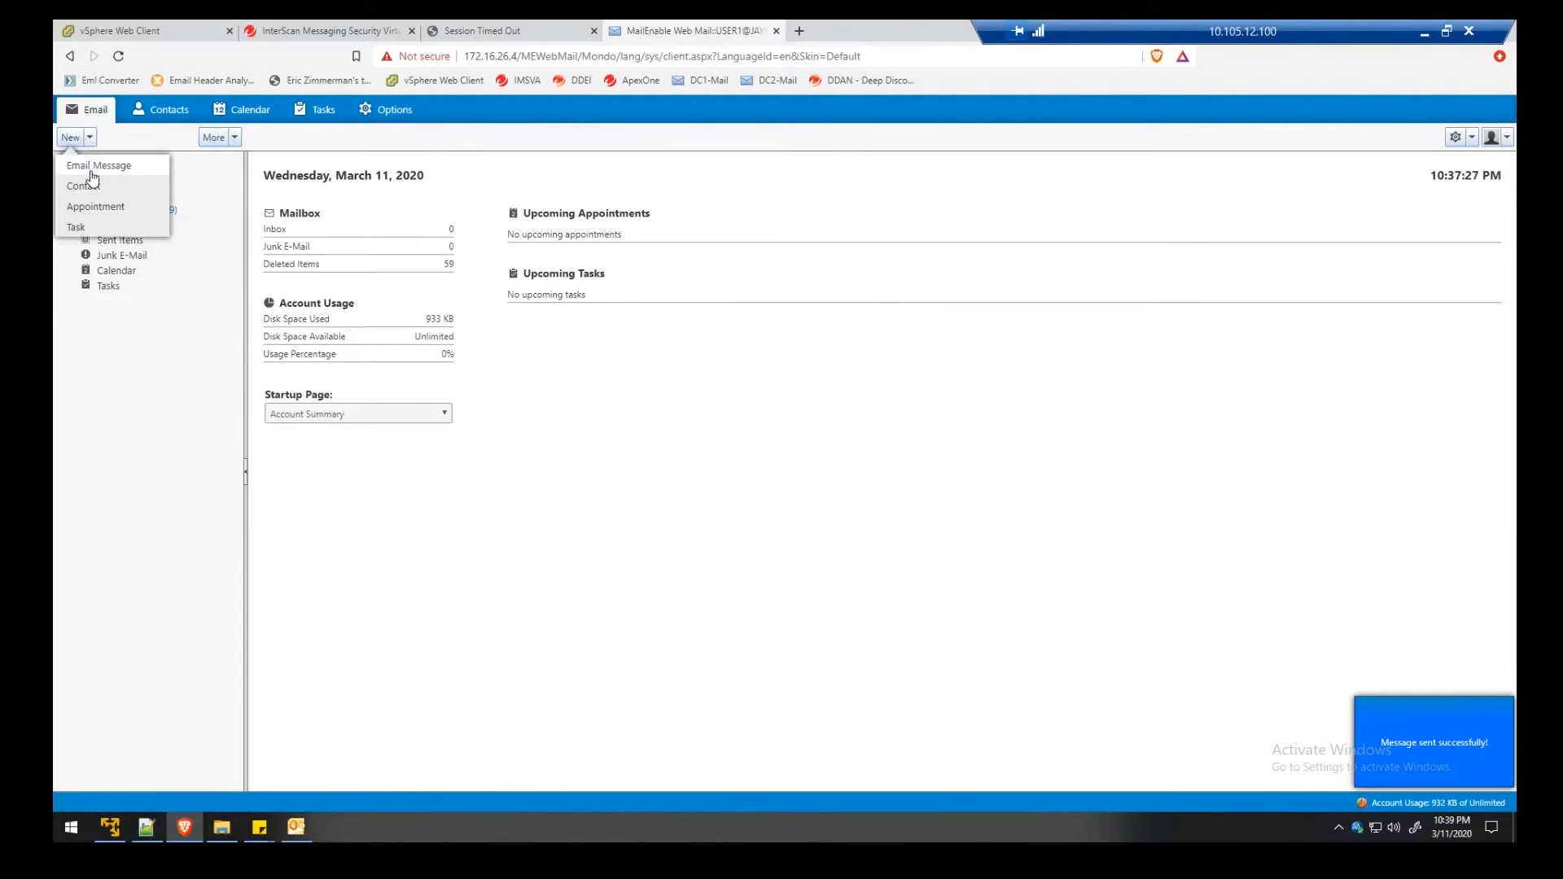
{"action": "left_click", "coordinate": [92, 171]}
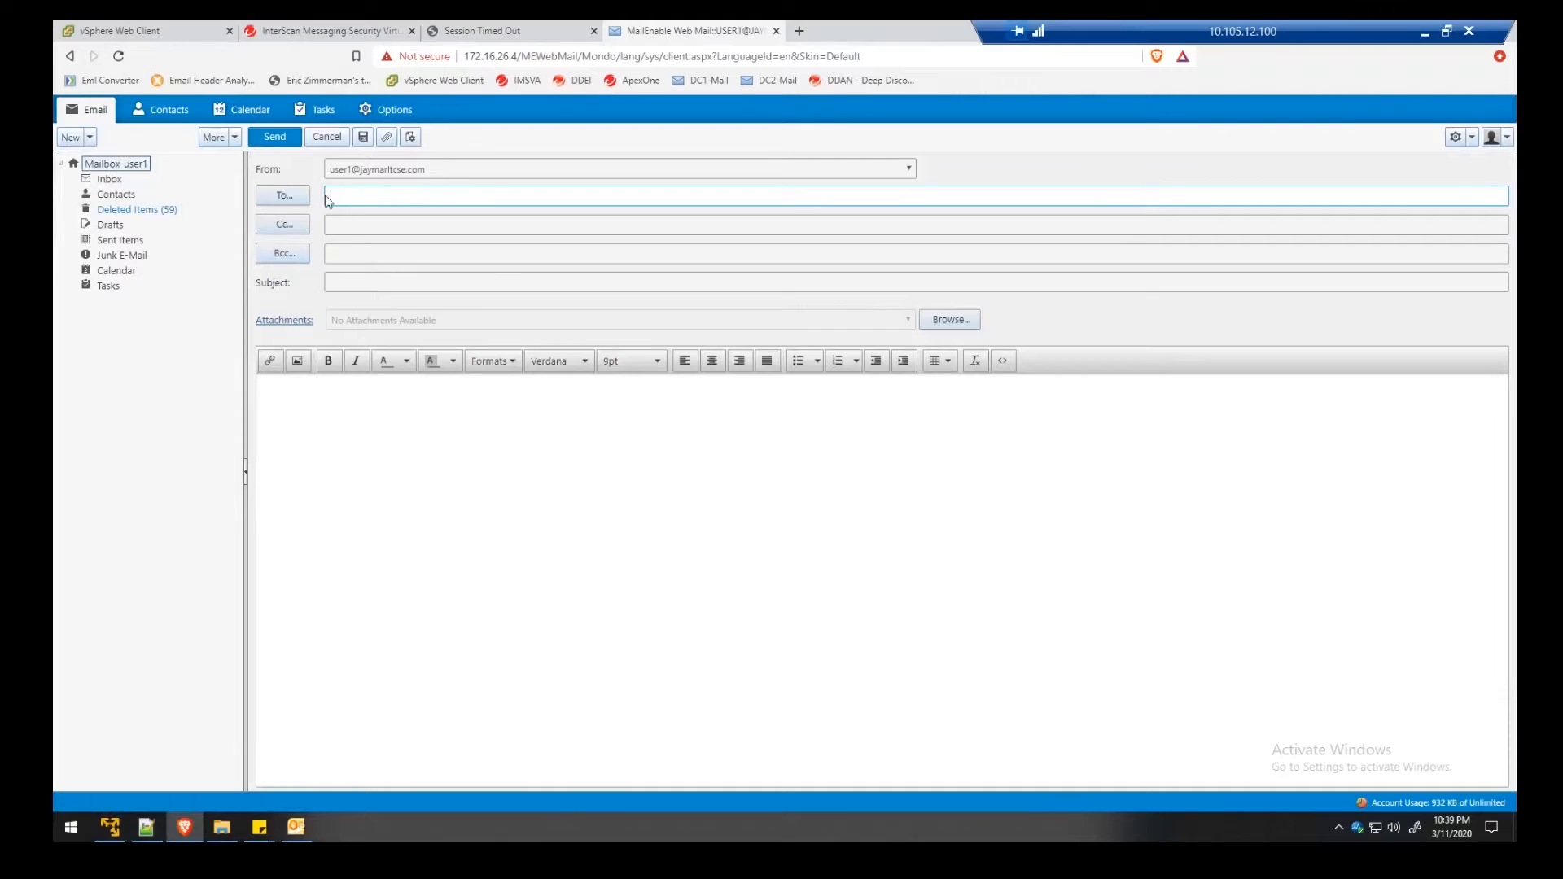
{"action": "key", "text": "ctrl+v"}
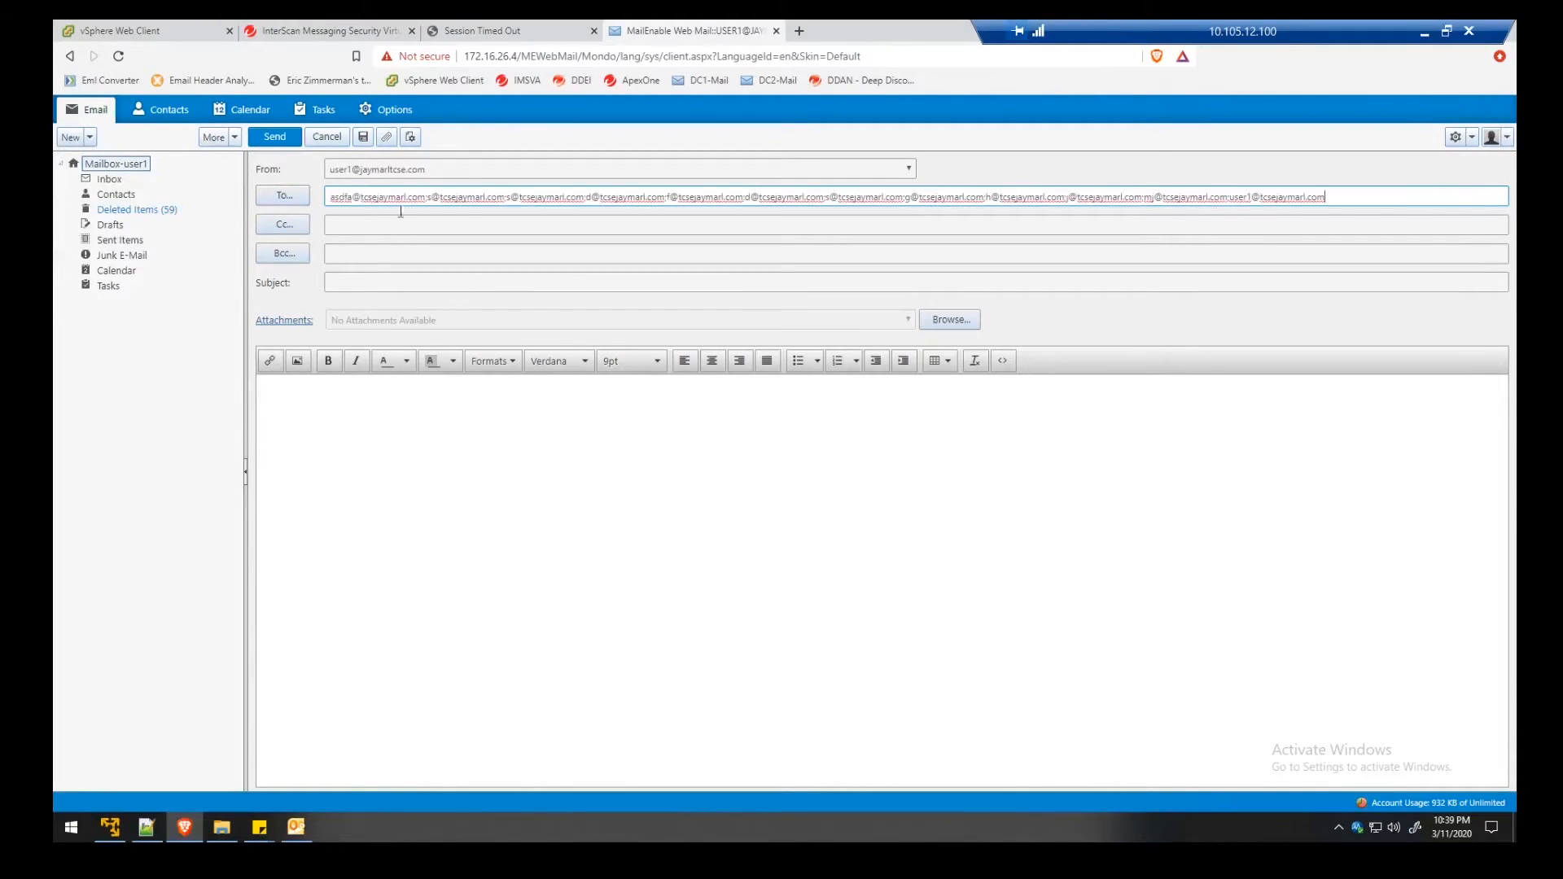
{"action": "left_click", "coordinate": [387, 288]}
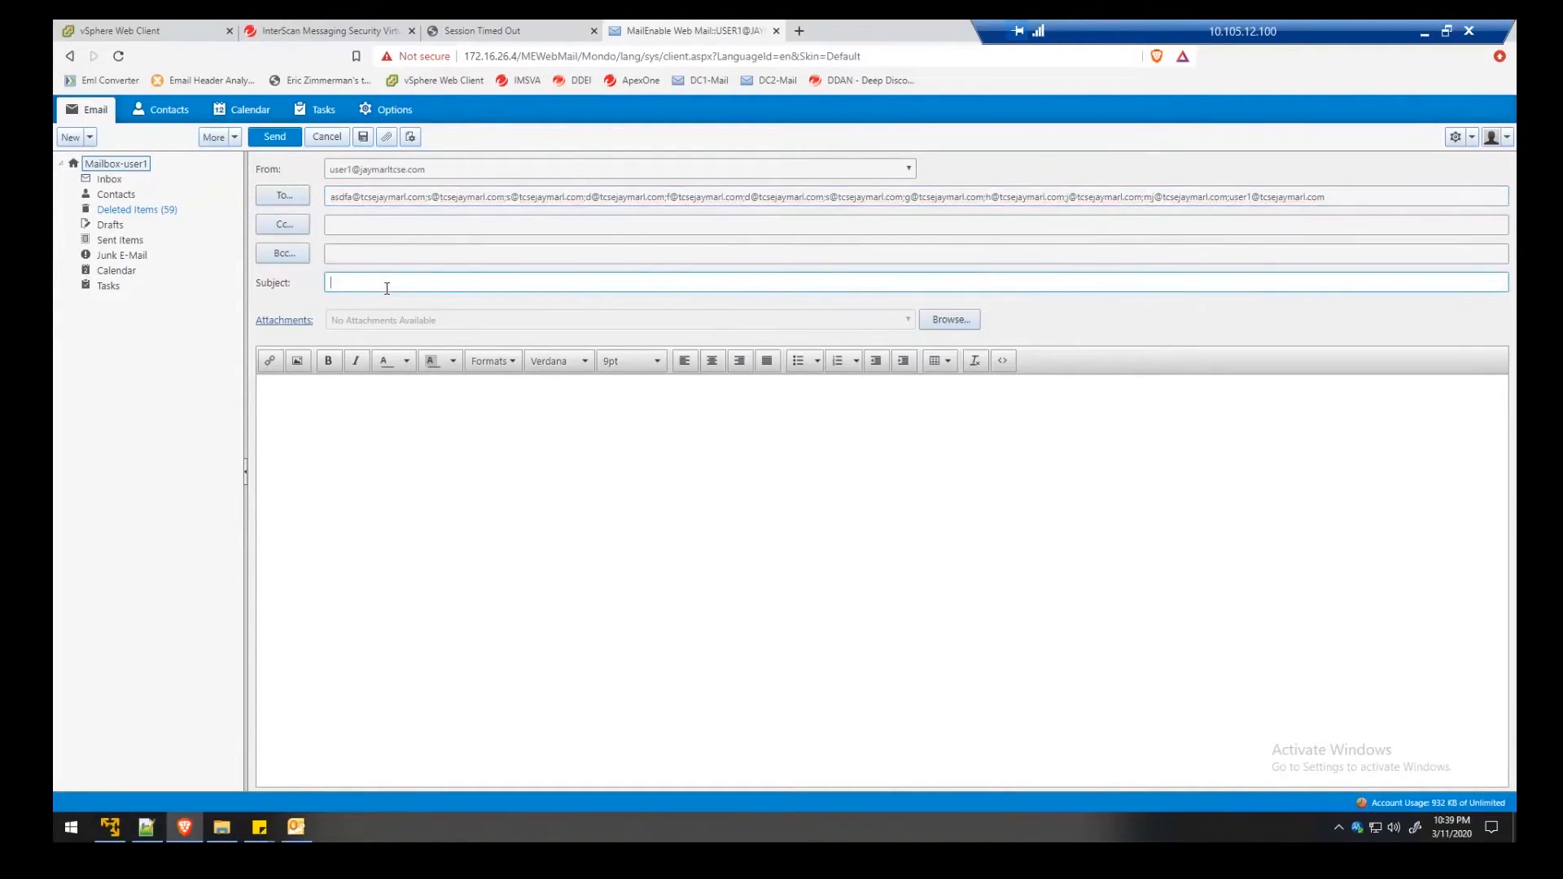
{"action": "type", "text": "DHA 2"}
{"action": "left_click", "coordinate": [399, 424]}
{"action": "type", "text": "testing"}
{"action": "left_click", "coordinate": [275, 137]}
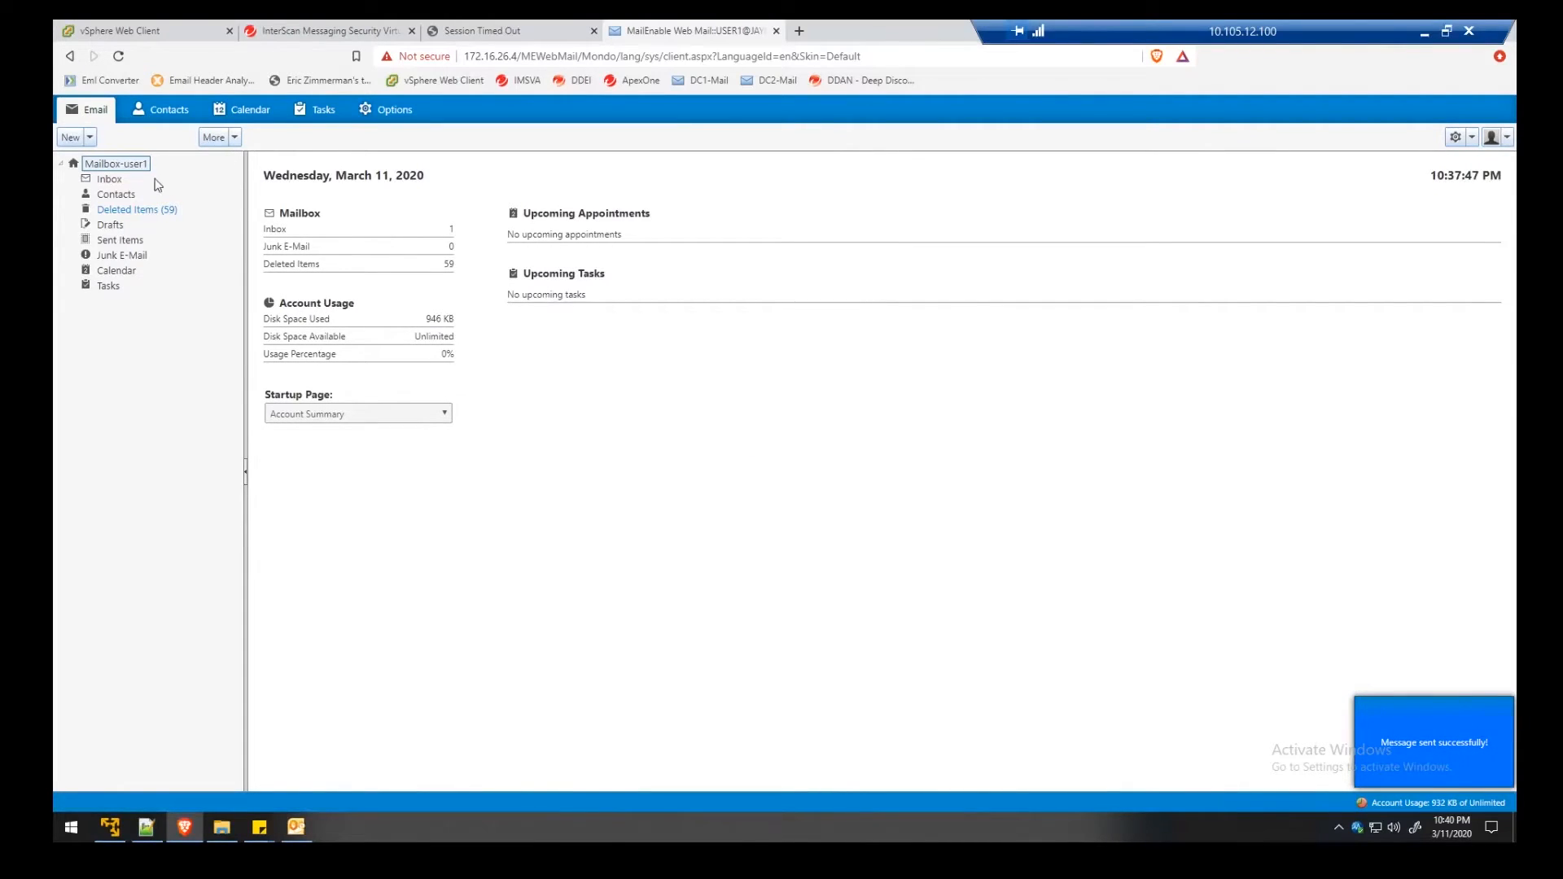
Open the Inbox and read each new Undelivered Mail Returned to Sender bounce
{"action": "left_click", "coordinate": [114, 179]}
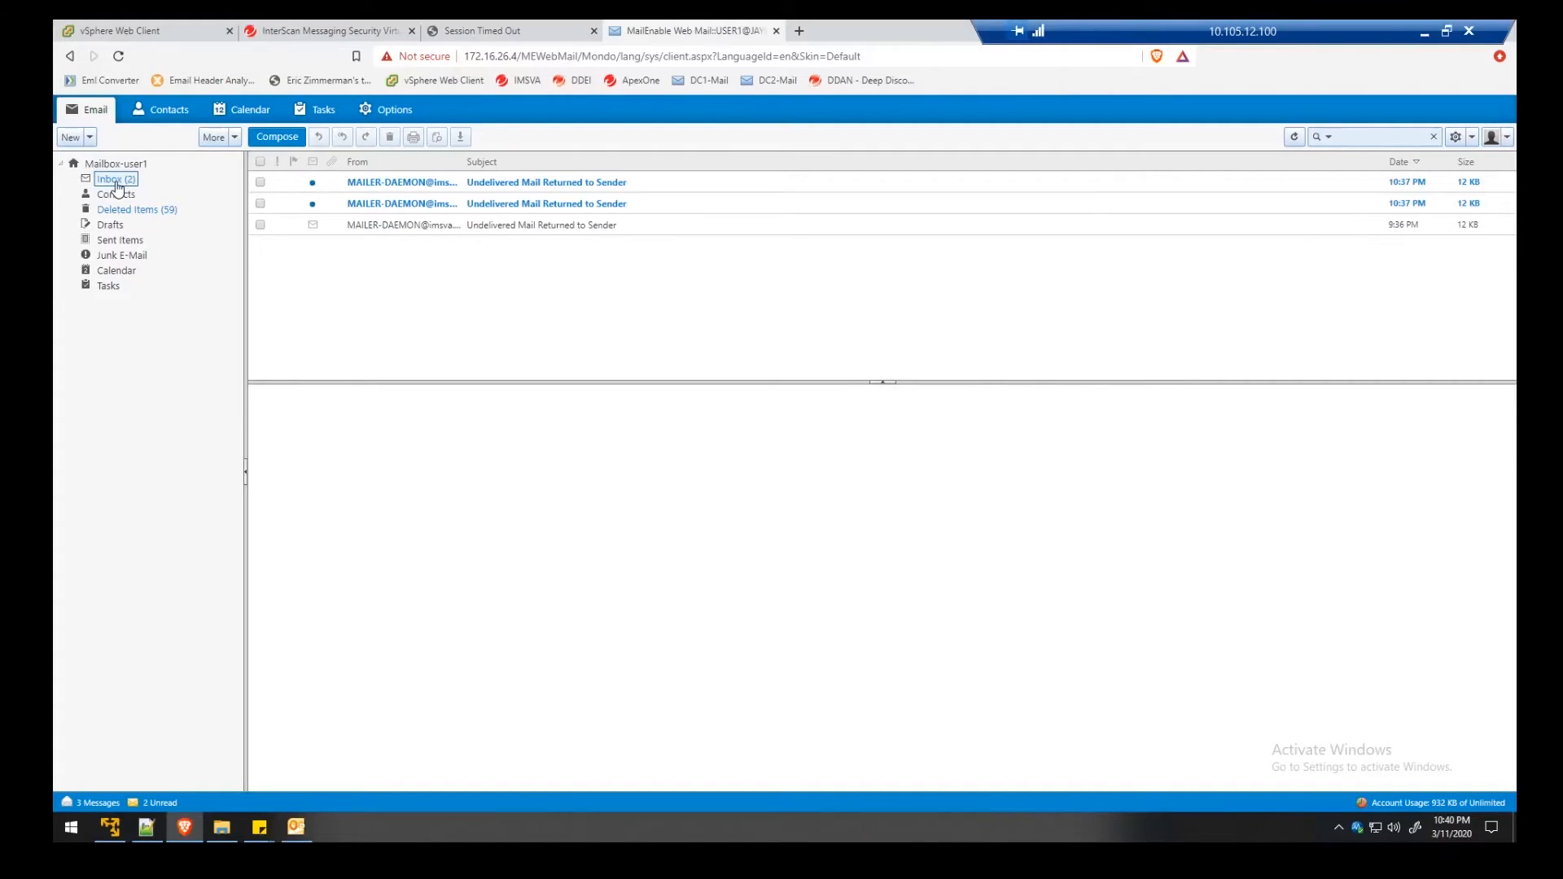
{"action": "left_click", "coordinate": [498, 184]}
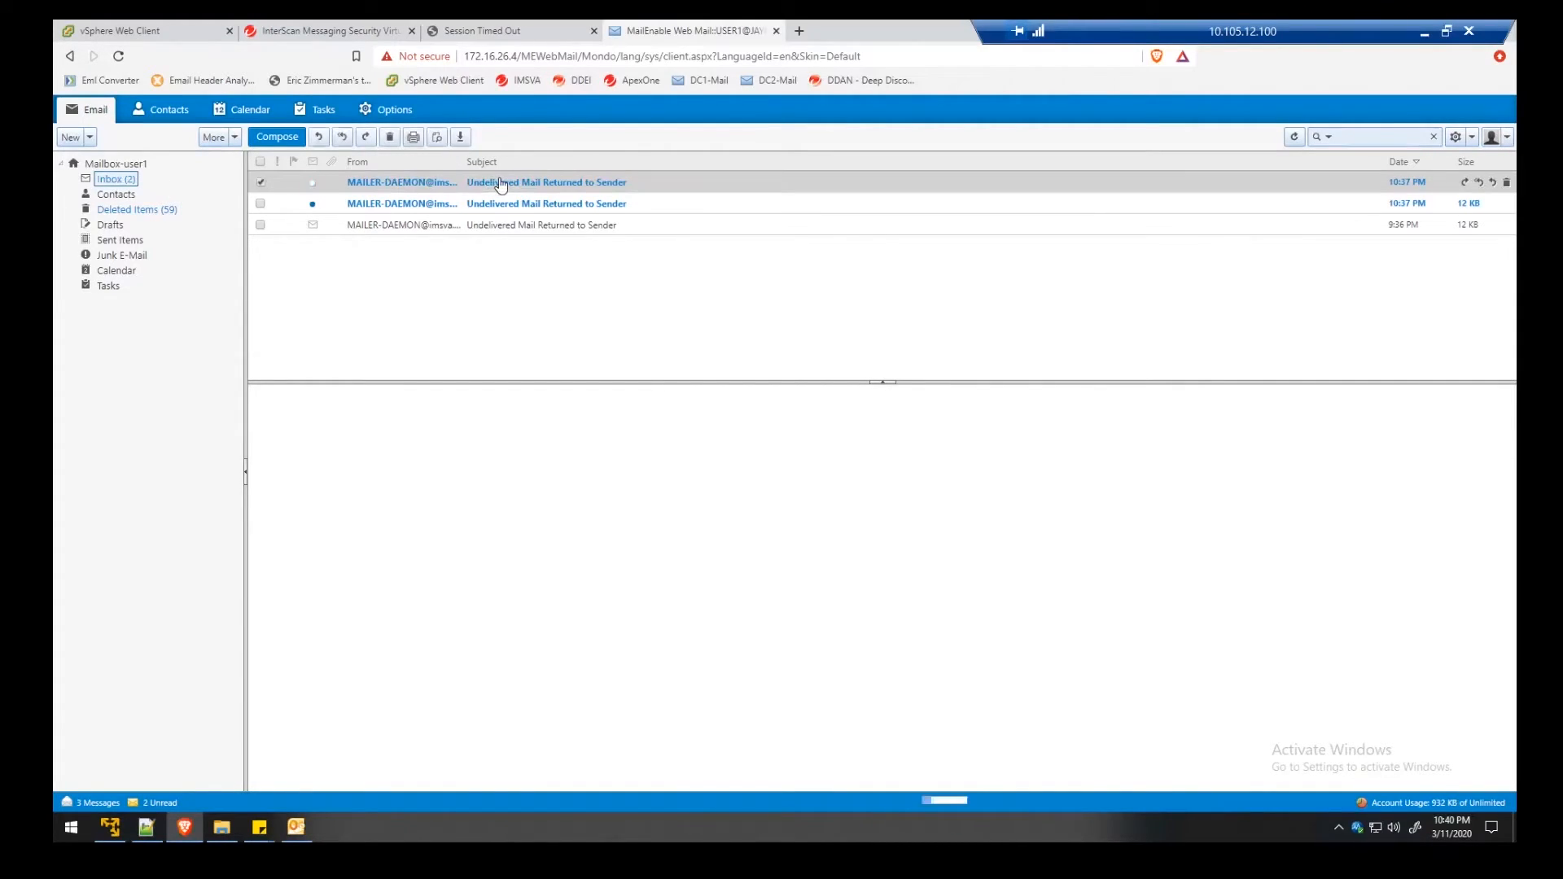
{"action": "left_click", "coordinate": [568, 210]}
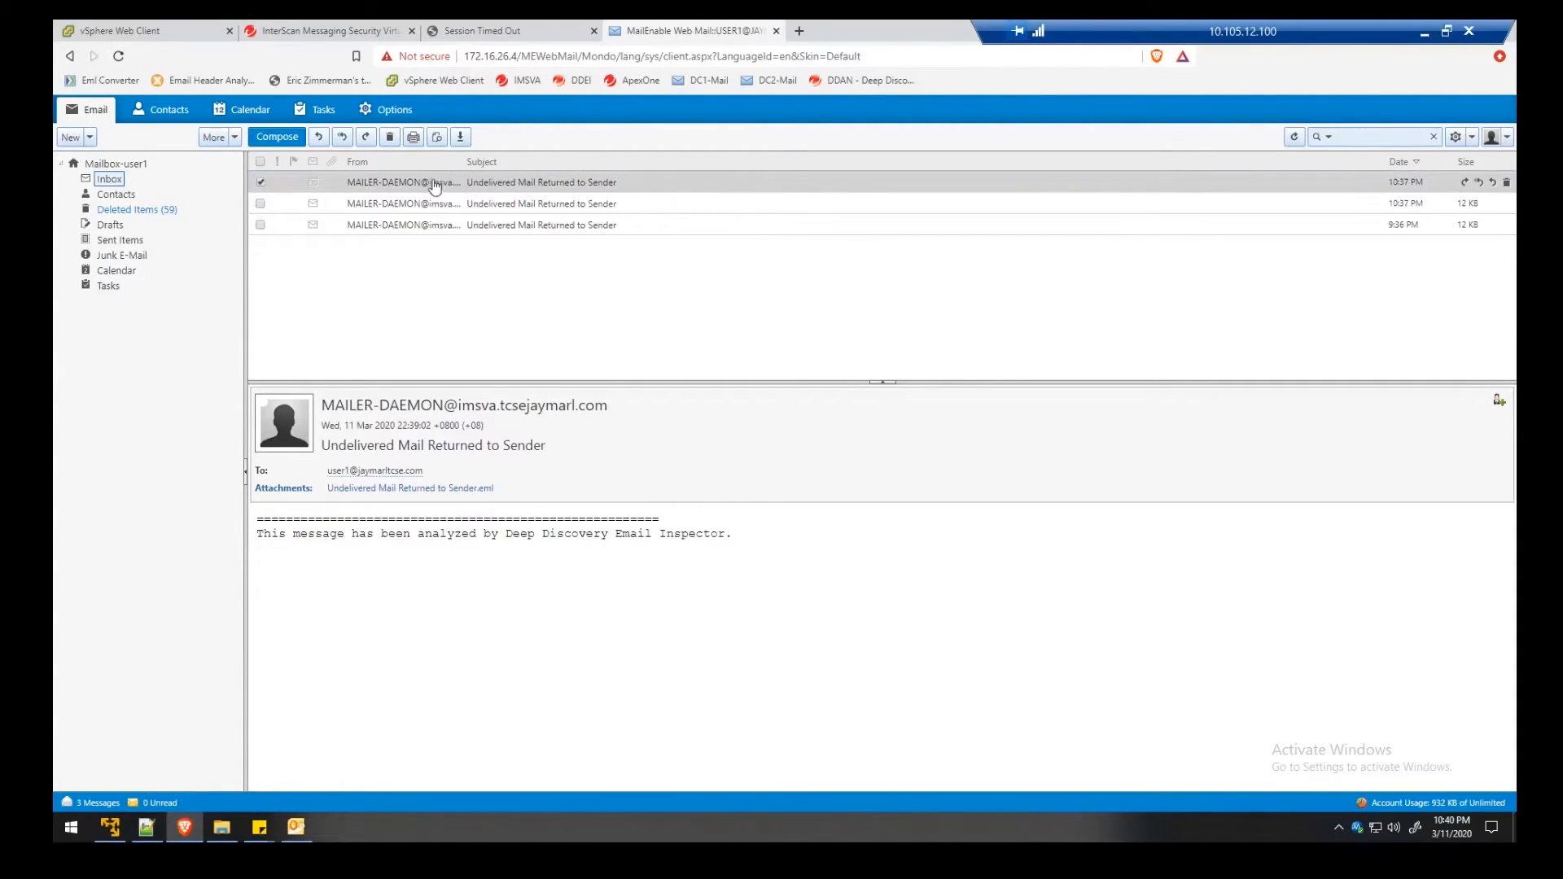
{"action": "left_click", "coordinate": [447, 205]}
{"action": "left_click", "coordinate": [454, 189]}
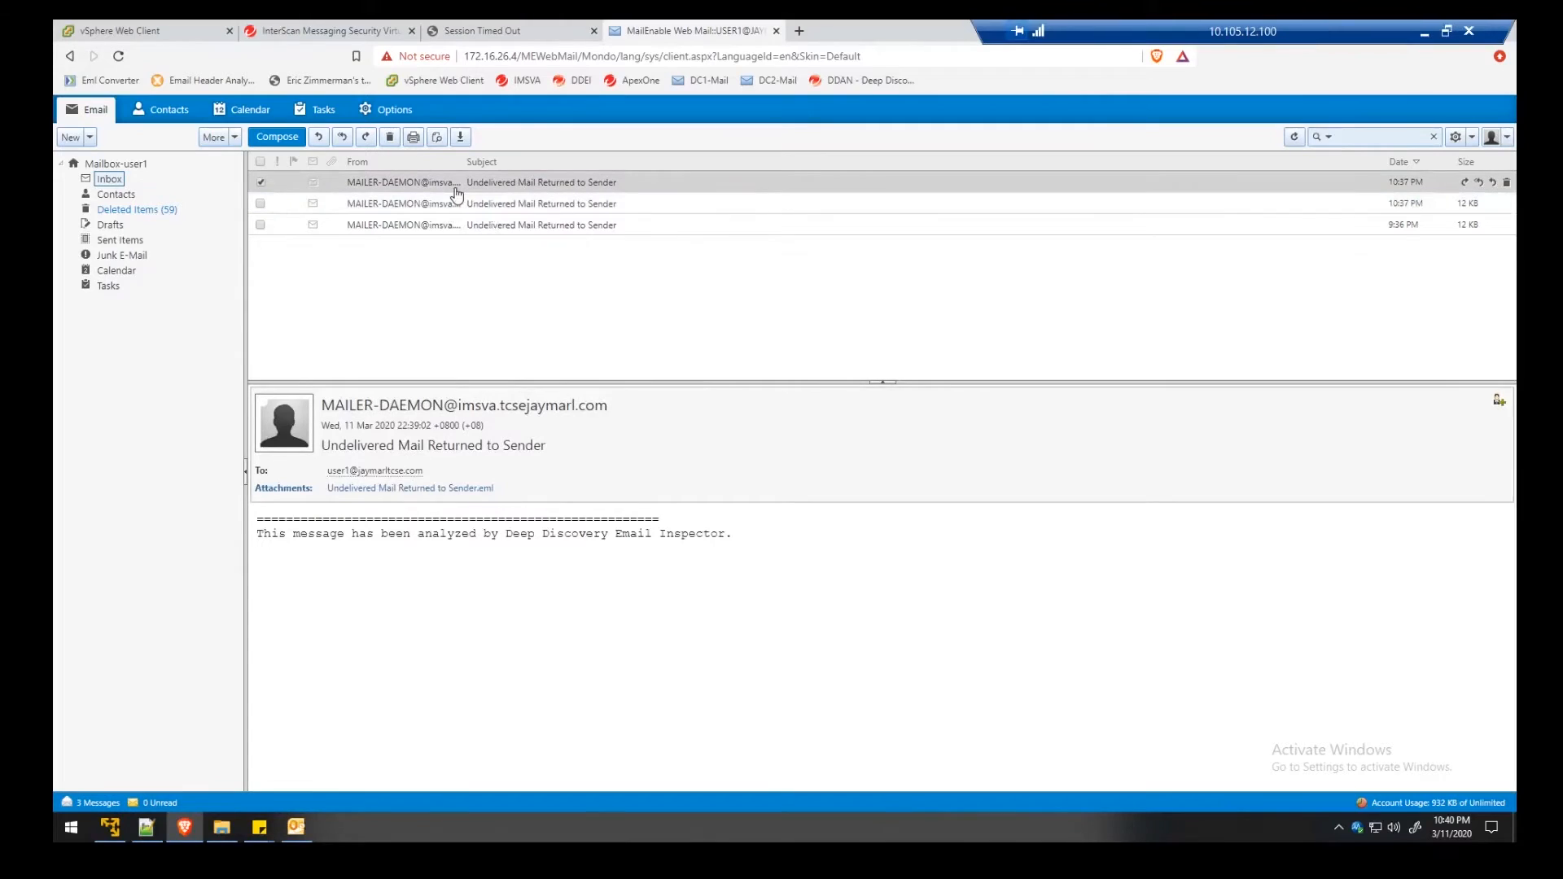
Display the Sender Filtering Suspicious IP log filtered for DHA attacks
{"action": "left_click", "coordinate": [348, 28]}
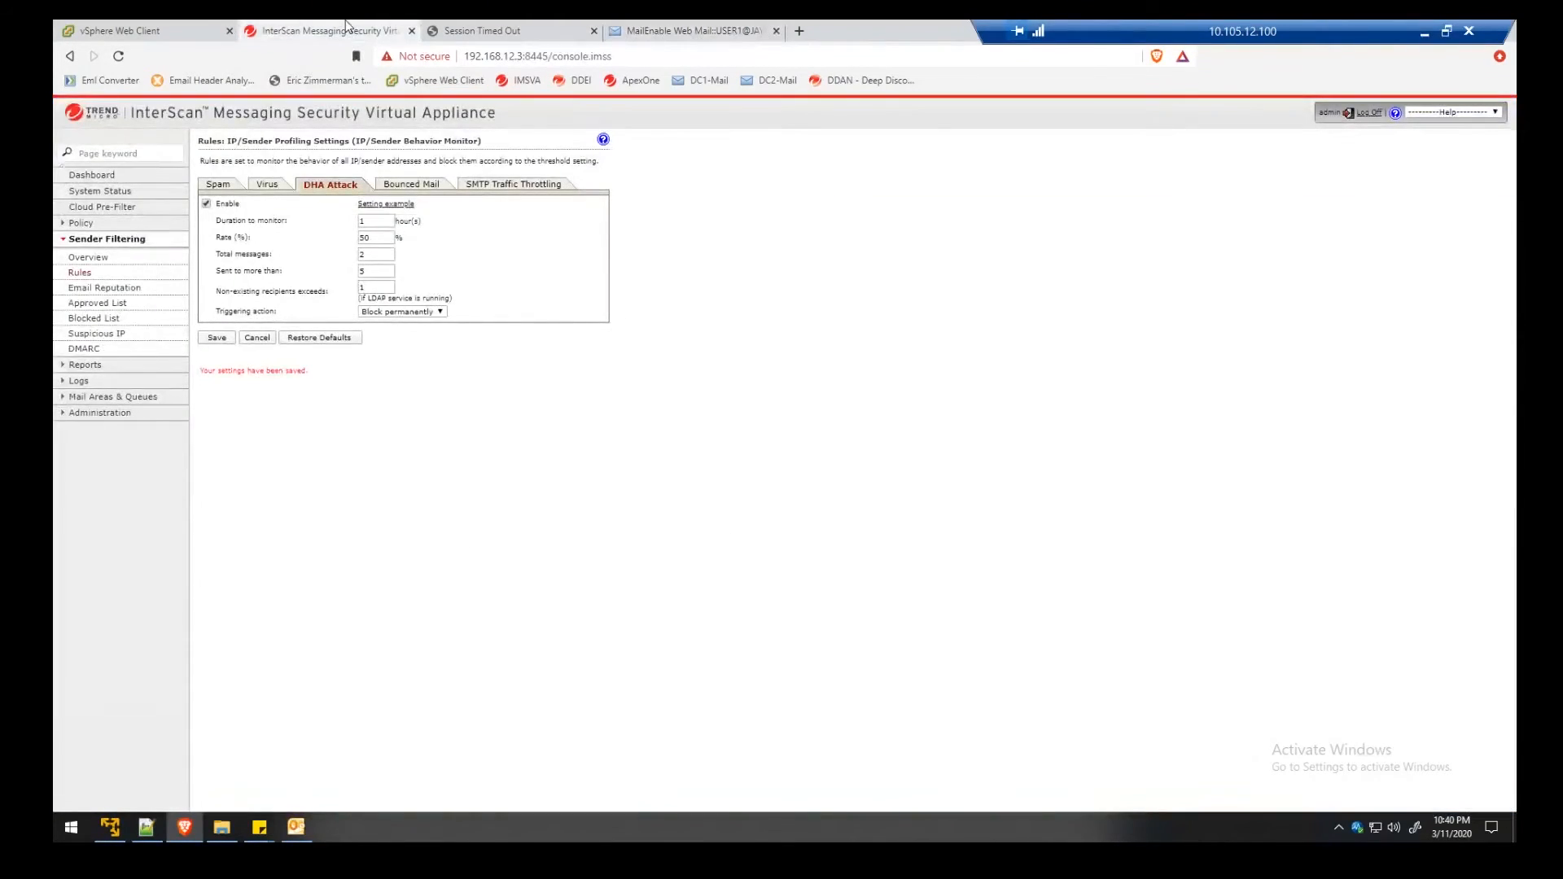
{"action": "left_click", "coordinate": [97, 335]}
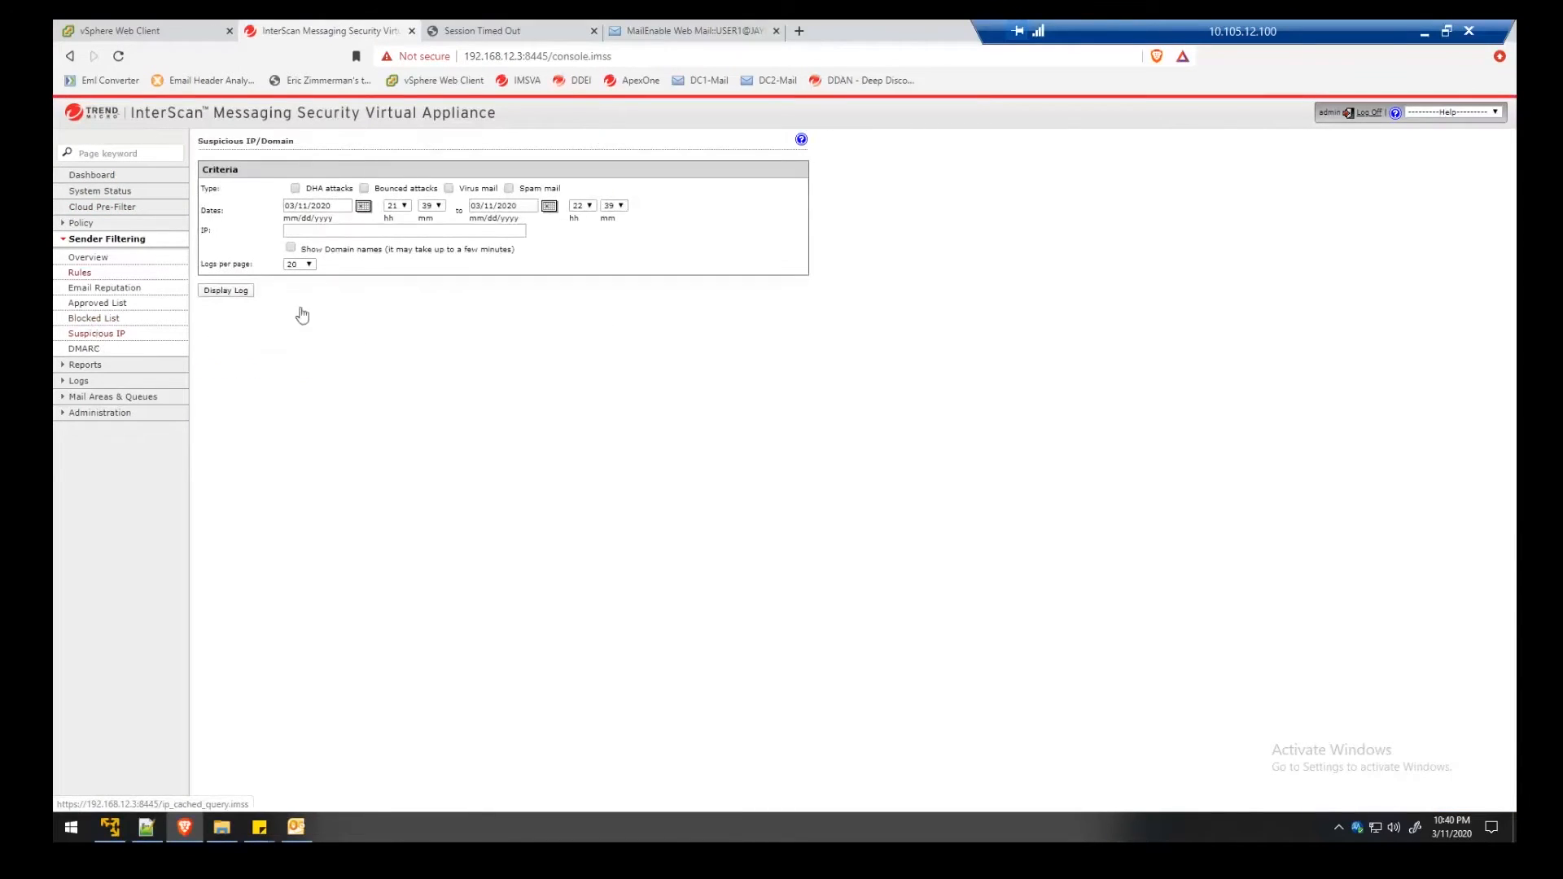
{"action": "left_click", "coordinate": [295, 189]}
{"action": "left_click", "coordinate": [226, 294]}
Highlight 10.105.26.1 with 4 of 4 connections malicious, a 100.00% rate
{"action": "left_click_drag", "start_coordinate": [265, 358], "coordinate": [225, 361]}
{"action": "left_click", "coordinate": [336, 359]}
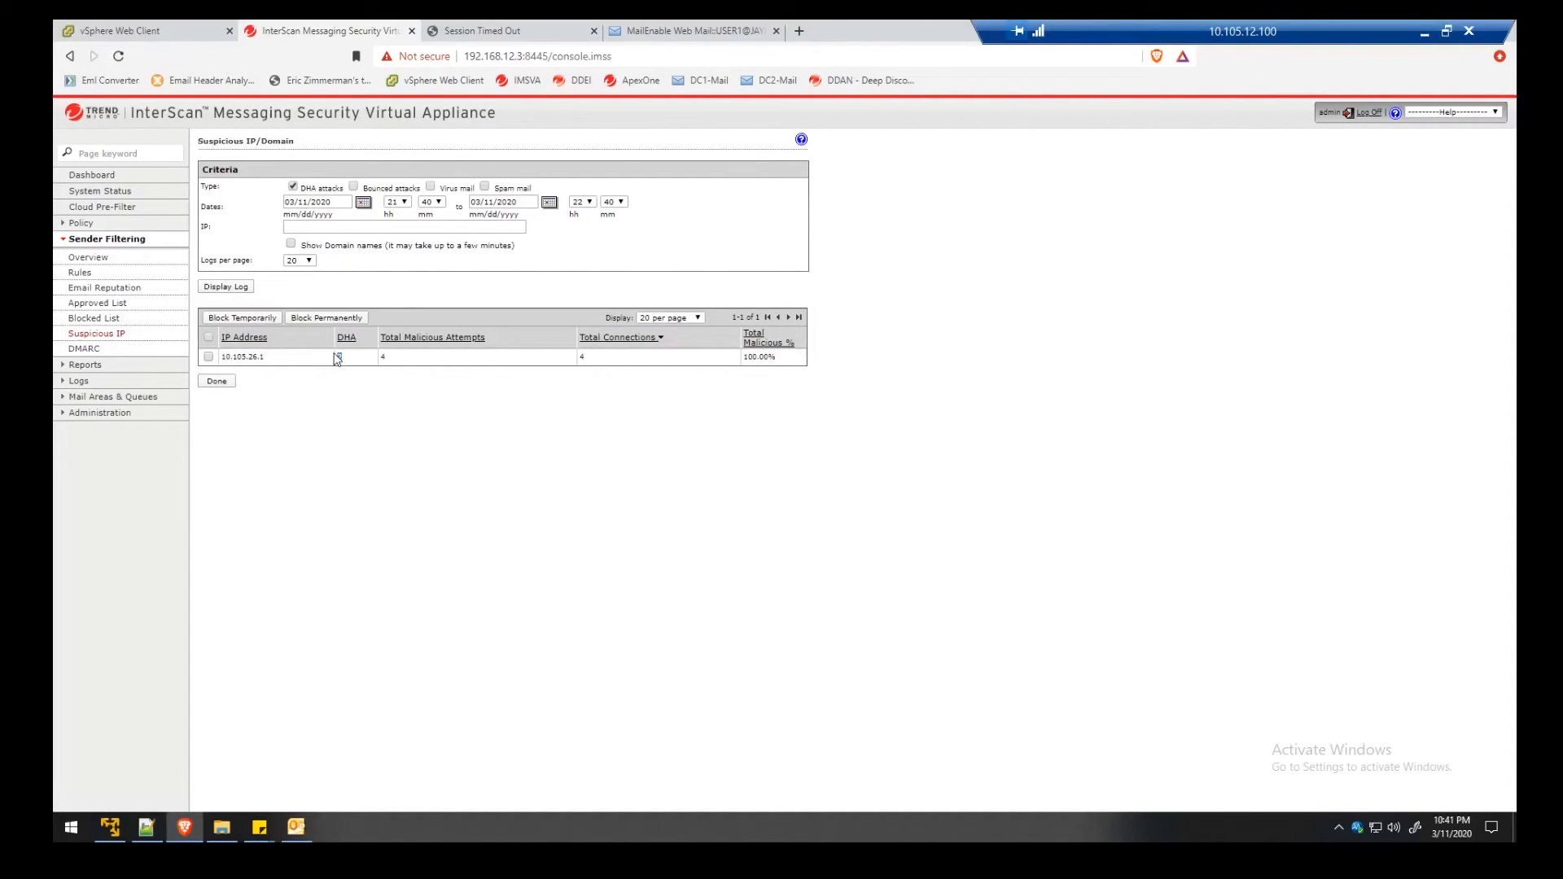
{"action": "double_click", "coordinate": [384, 357]}
{"action": "double_click", "coordinate": [579, 358]}
{"action": "left_click_drag", "start_coordinate": [780, 362], "coordinate": [746, 360]}
{"action": "left_click", "coordinate": [93, 318]}
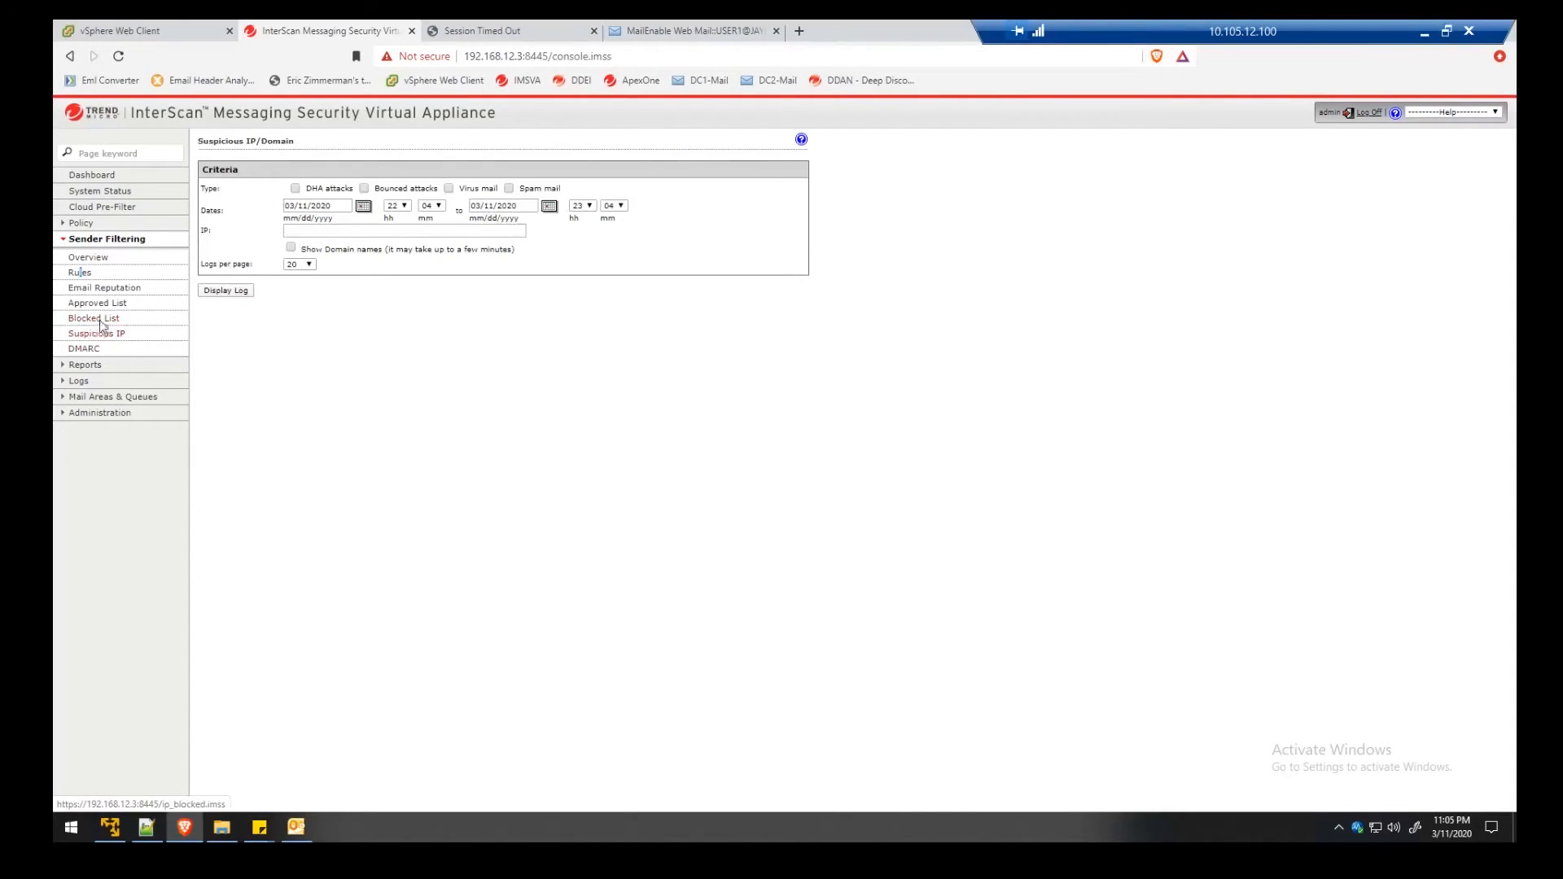
Review the Blocked List entry: DHA, Block permanently, triggered Mar 11, 2020 11:01:22 PM, expiration N/A
{"action": "left_click", "coordinate": [99, 319]}
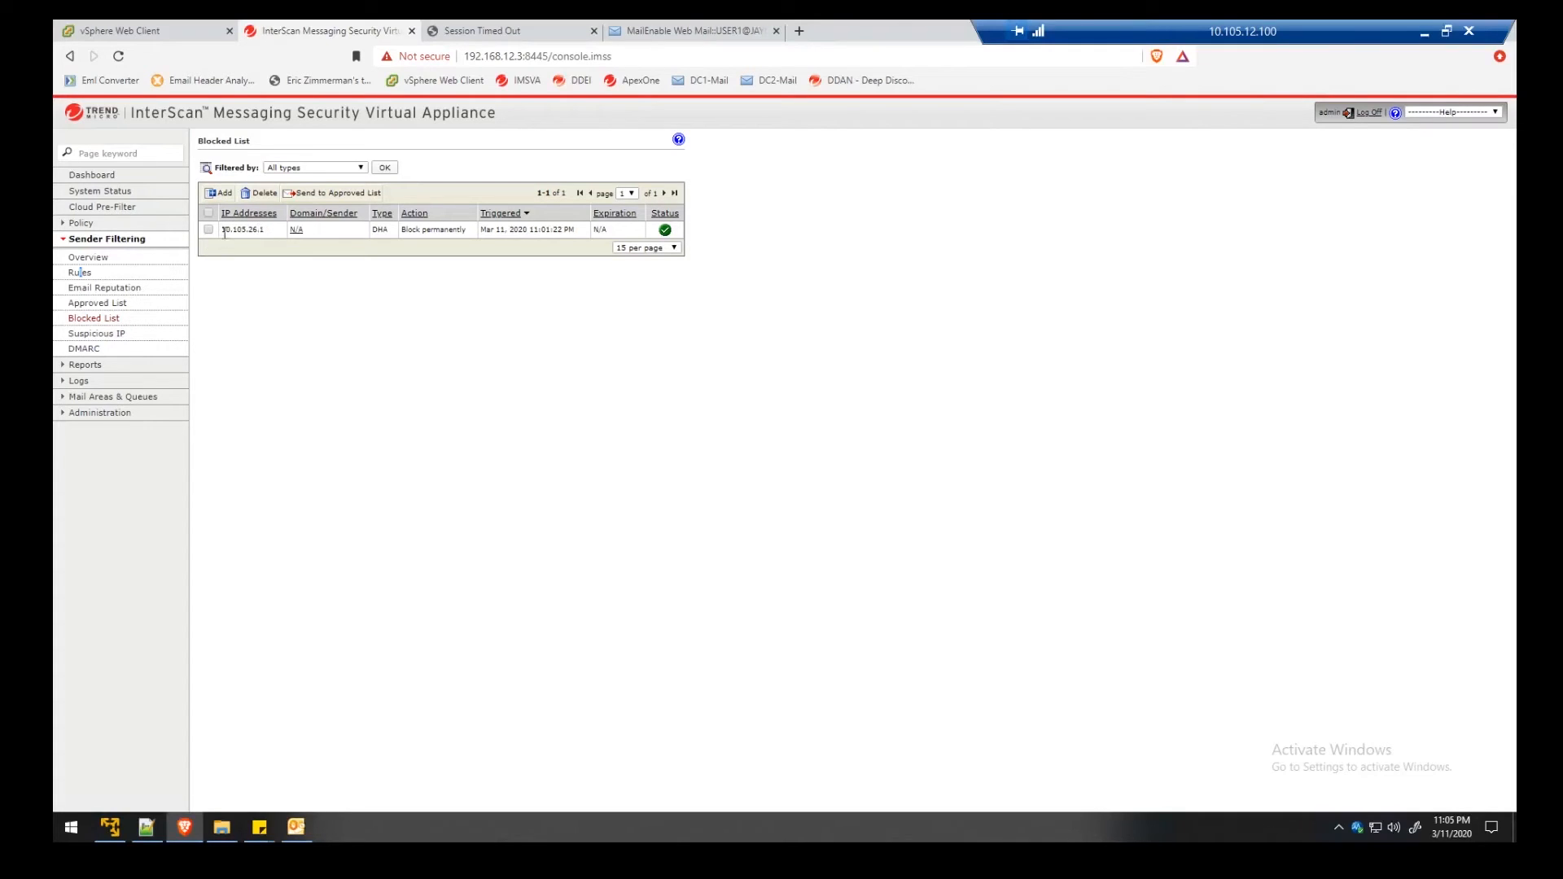
{"action": "double_click", "coordinate": [376, 229]}
{"action": "left_click_drag", "start_coordinate": [404, 229], "coordinate": [469, 237]}
{"action": "left_click_drag", "start_coordinate": [580, 233], "coordinate": [500, 240]}
{"action": "left_click", "coordinate": [620, 235]}
{"action": "left_click_drag", "start_coordinate": [603, 231], "coordinate": [593, 229]}
Send a 'DHA3' message with body 'test' to the pasted recipient list
{"action": "left_click", "coordinate": [702, 26]}
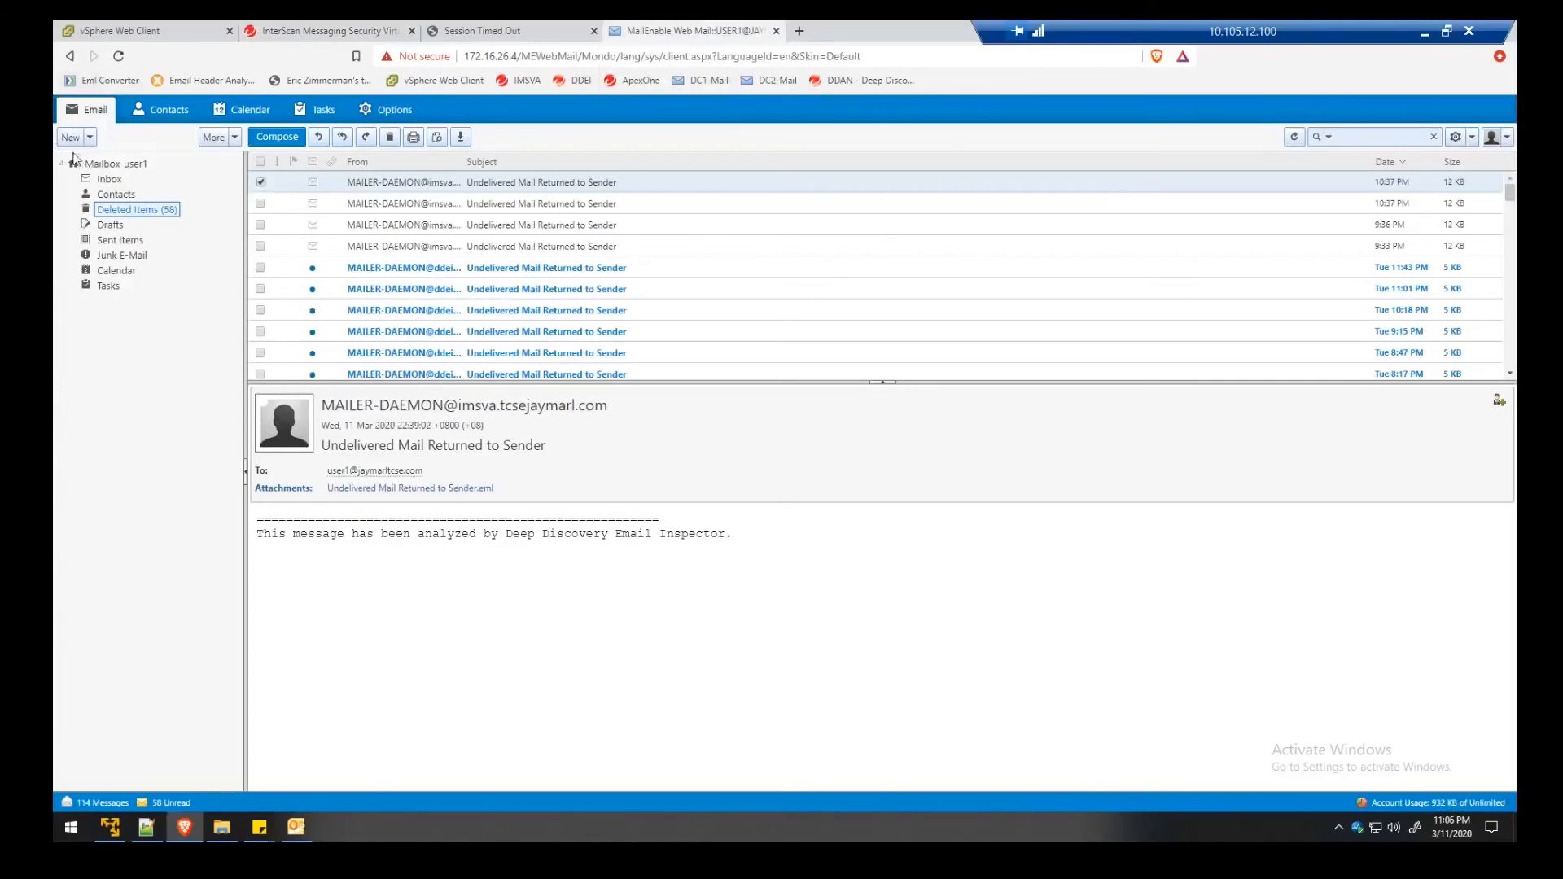
{"action": "left_click", "coordinate": [110, 179]}
{"action": "left_click", "coordinate": [277, 137]}
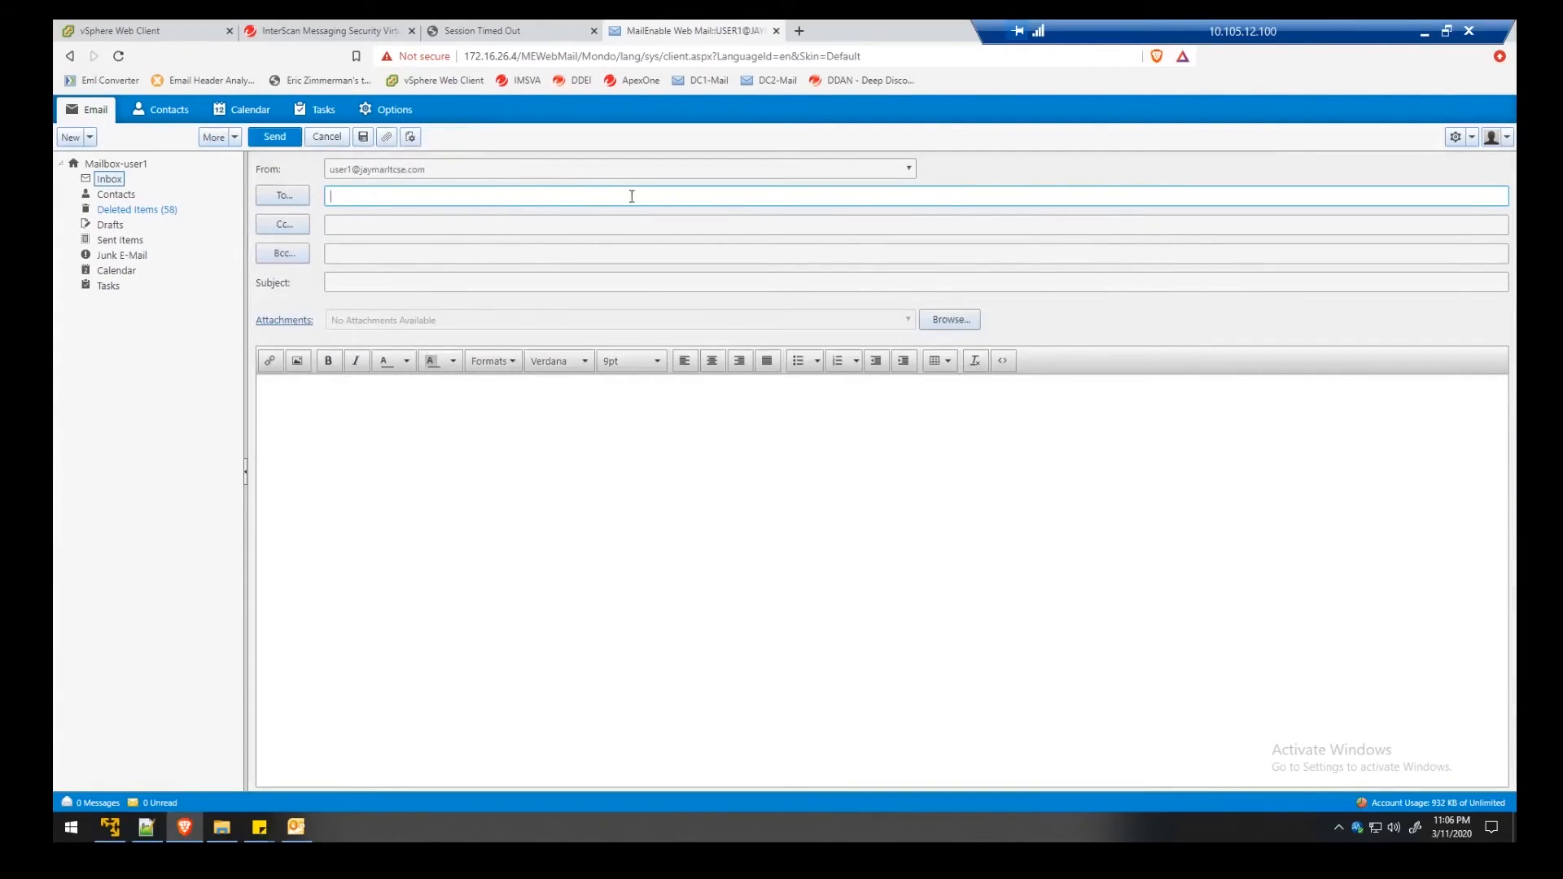
{"action": "key", "text": "ctrl+v"}
{"action": "left_click", "coordinate": [602, 285]}
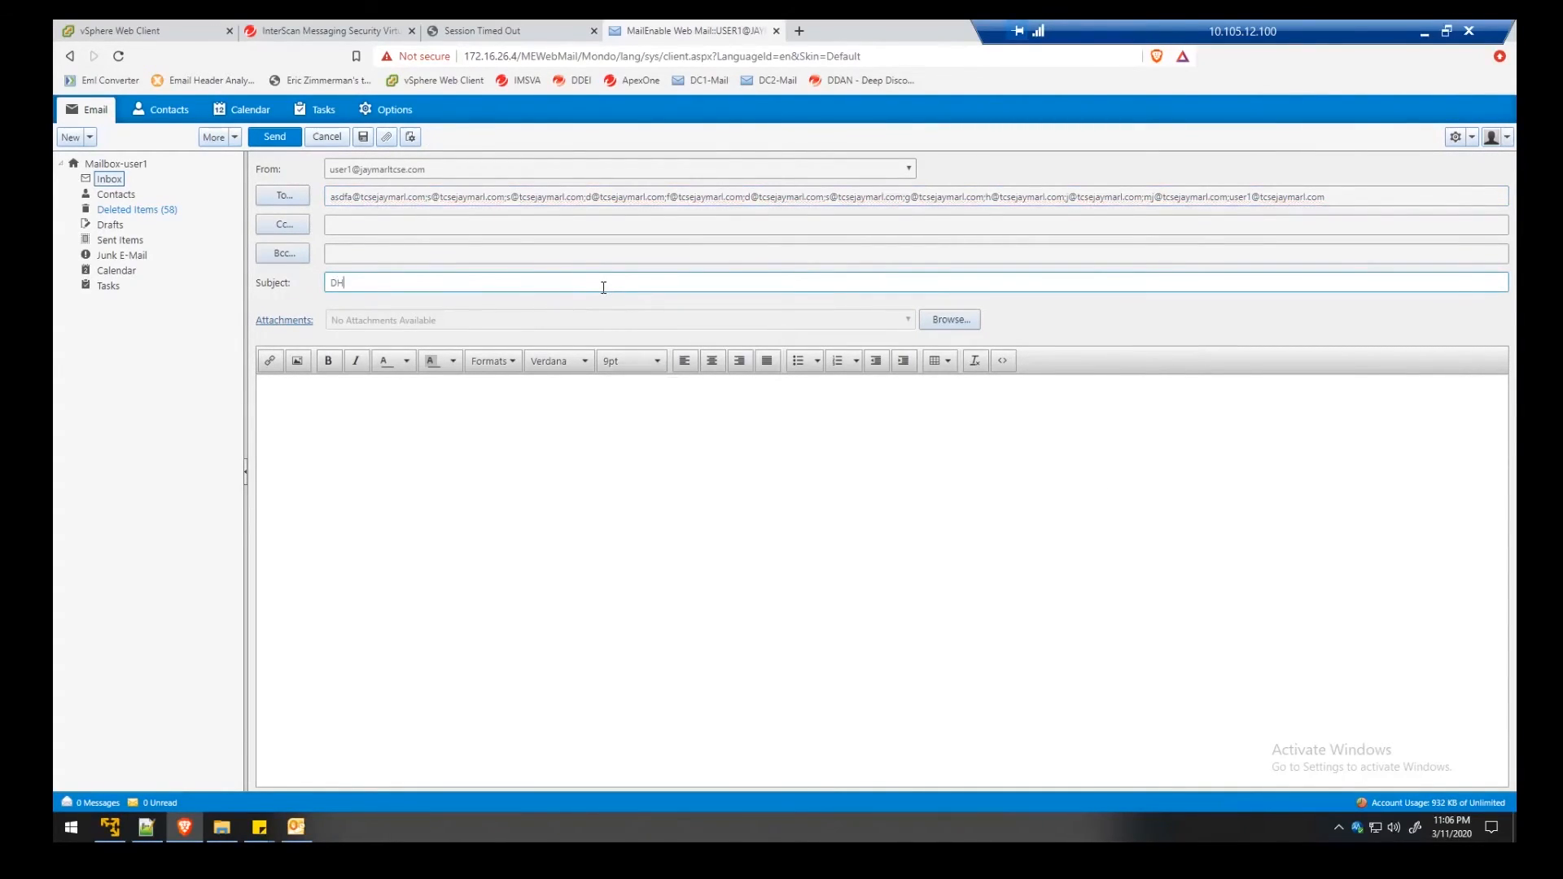
{"action": "left_click", "coordinate": [426, 419]}
{"action": "type", "text": "testing"}
{"action": "left_click", "coordinate": [275, 137]}
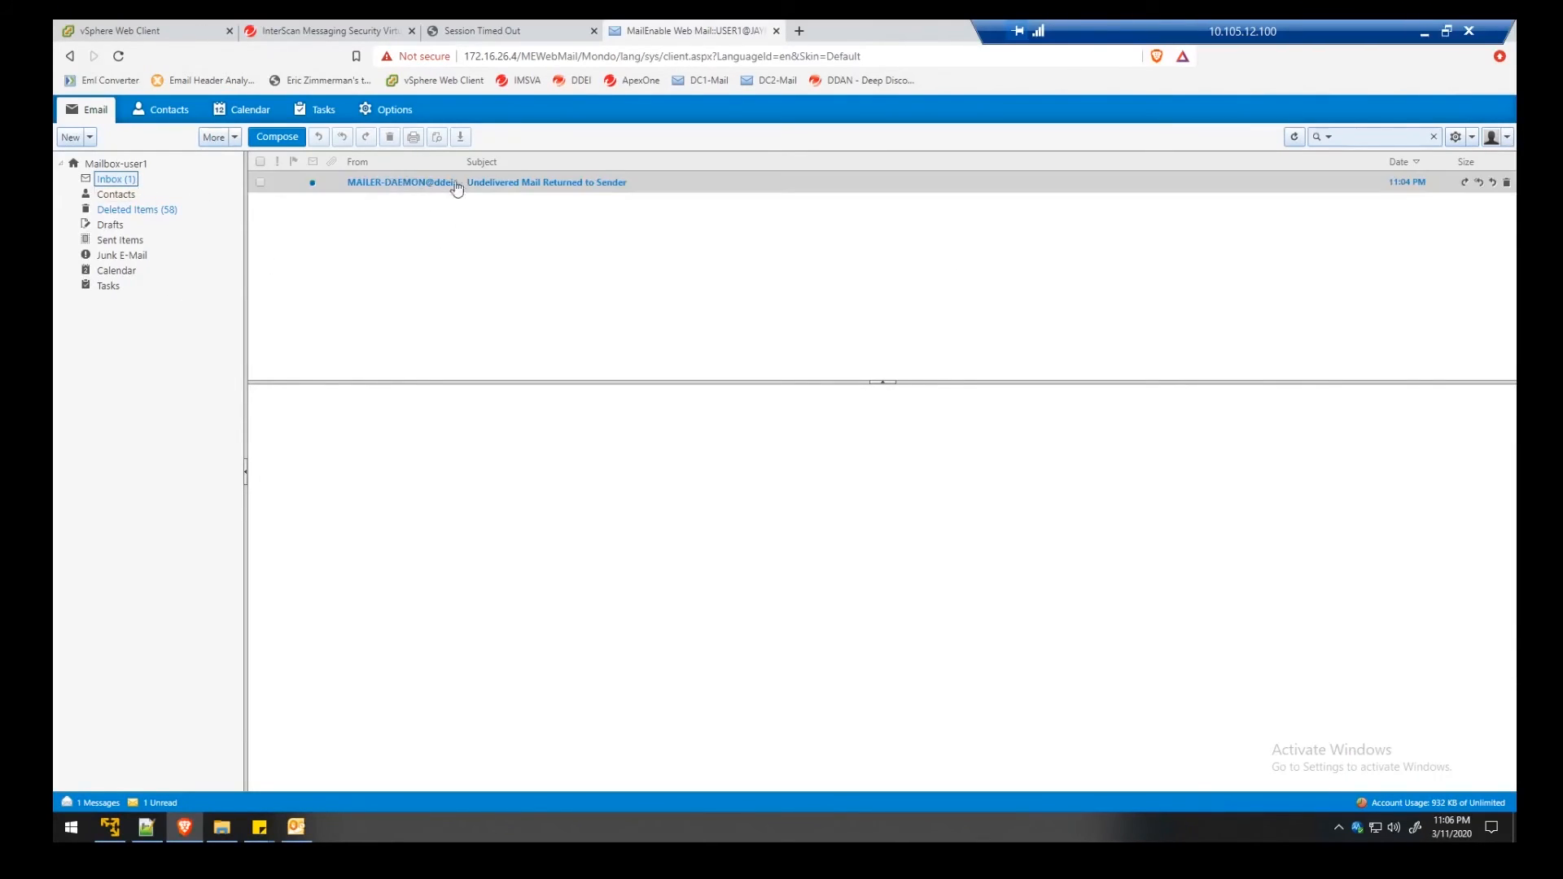
Open the 11:04 PM MAILER-DAEMON bounce and highlight its sender, RCPT TO recipient and 554 Transaction failed error
{"action": "left_click", "coordinate": [483, 190]}
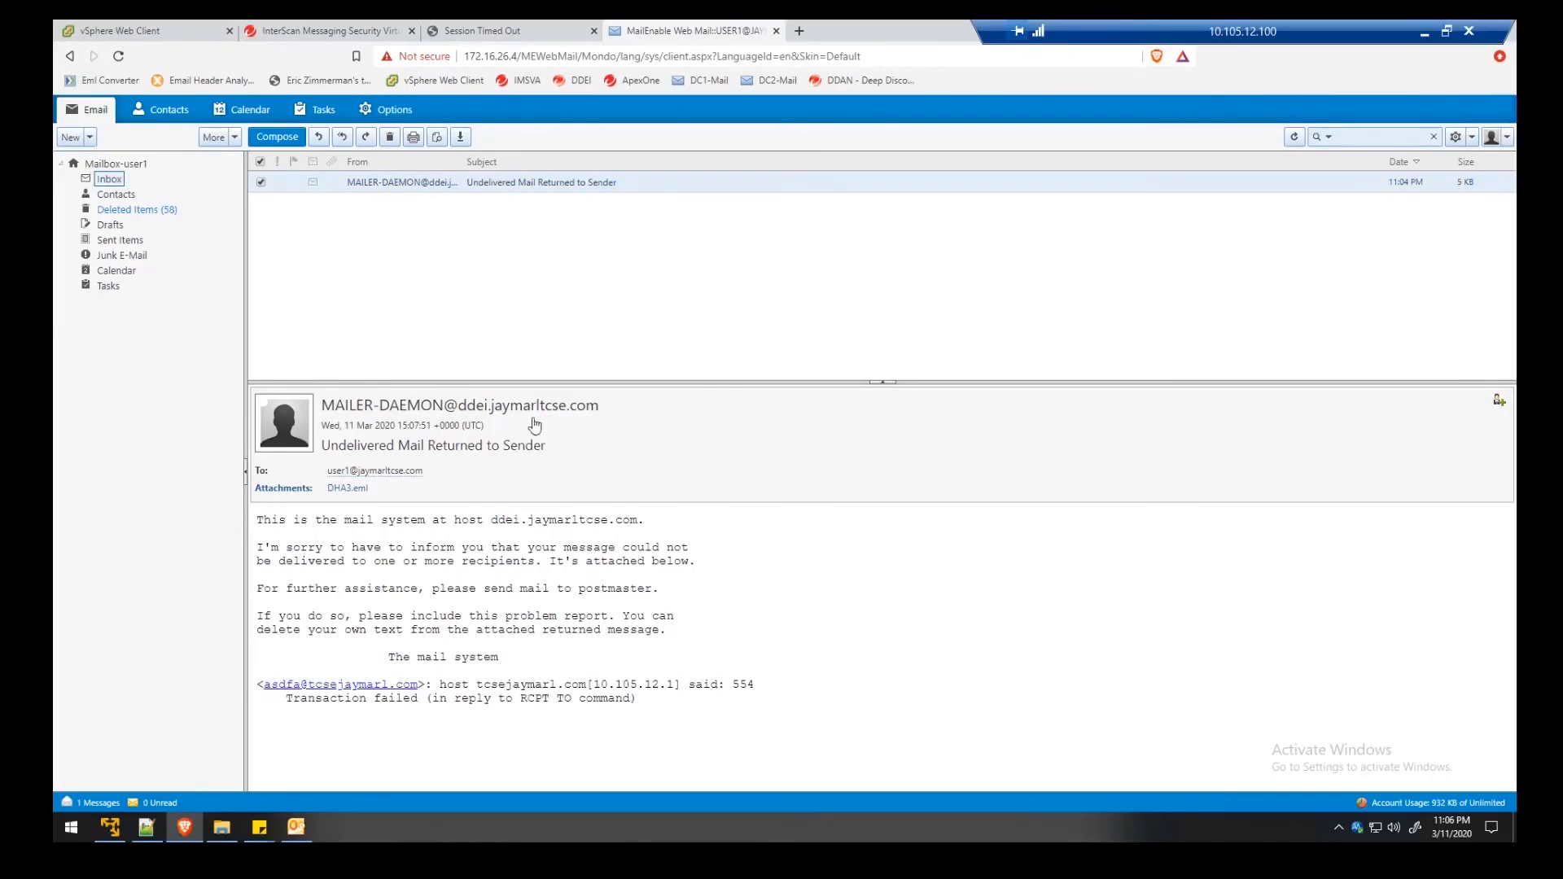
{"action": "left_click_drag", "start_coordinate": [322, 405], "coordinate": [600, 411]}
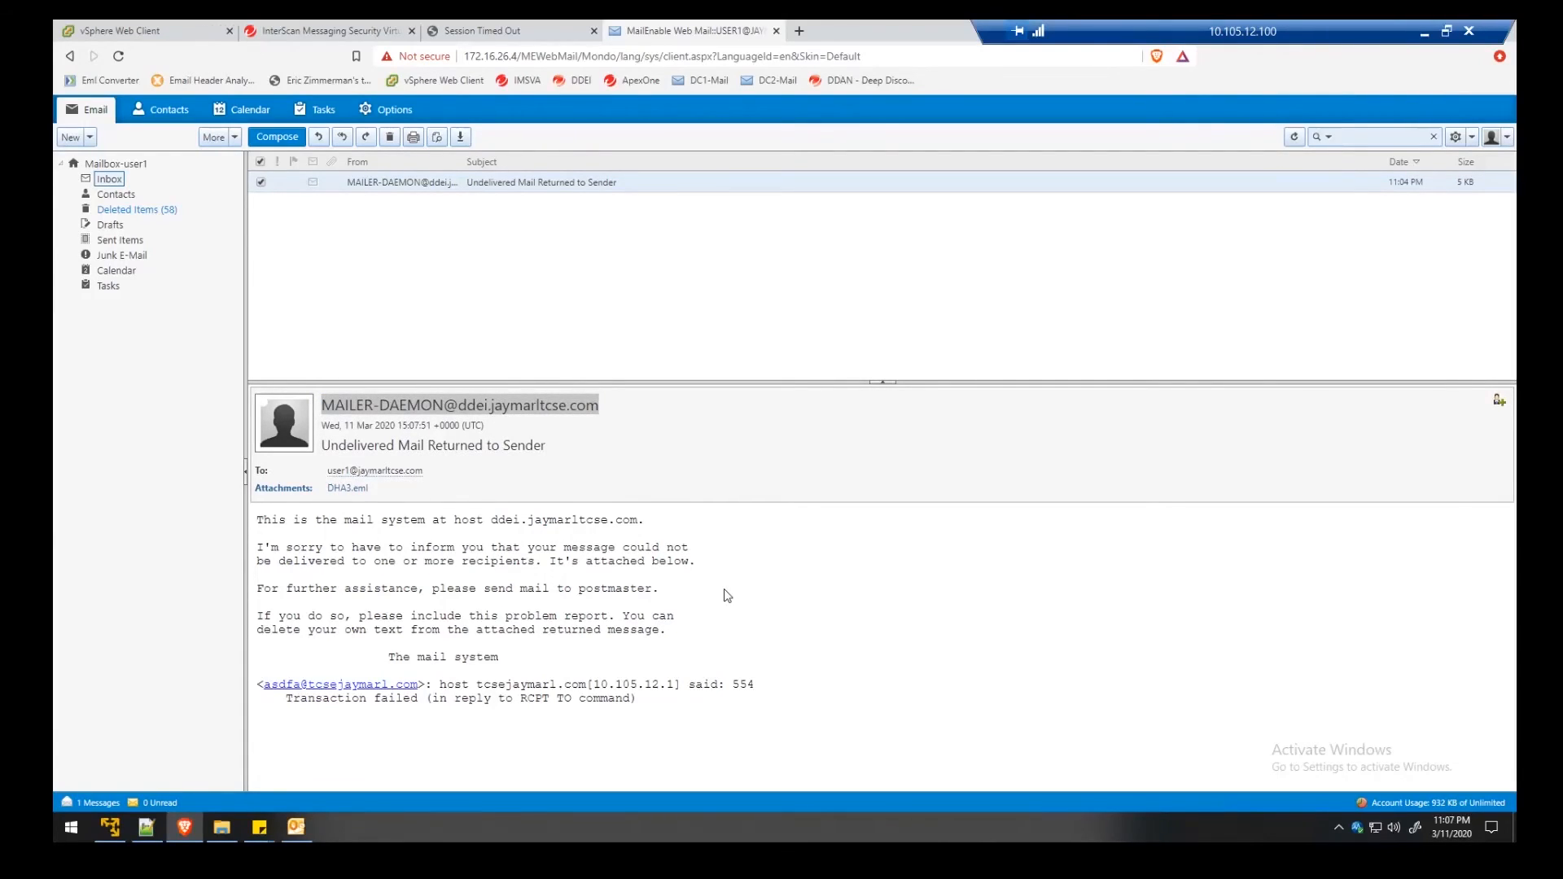
{"action": "left_click_drag", "start_coordinate": [520, 699], "coordinate": [630, 699]}
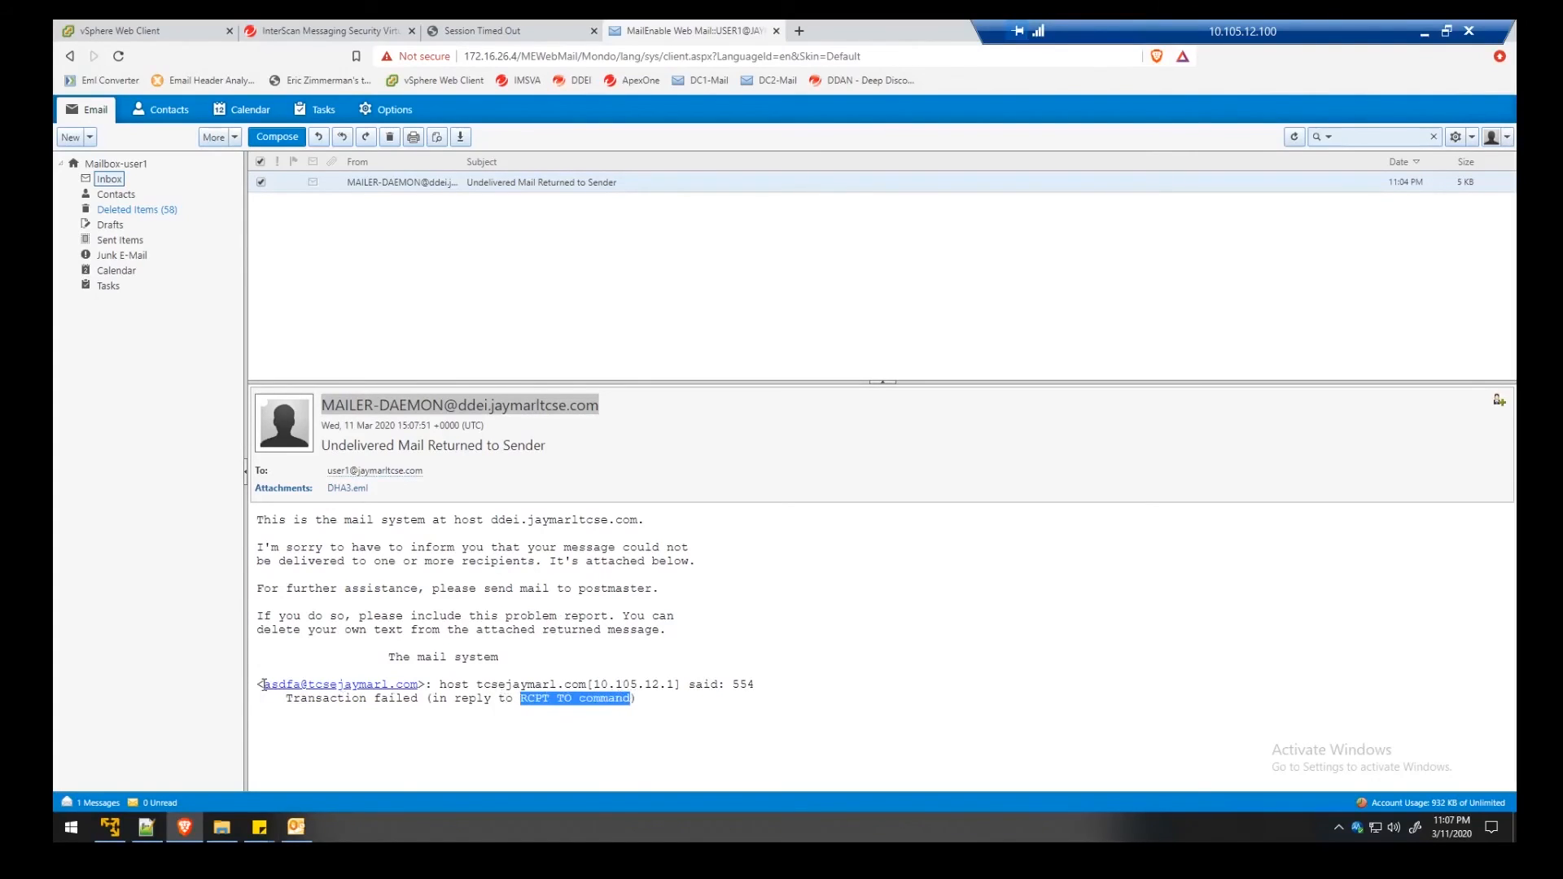
{"action": "left_click_drag", "start_coordinate": [264, 685], "coordinate": [412, 682]}
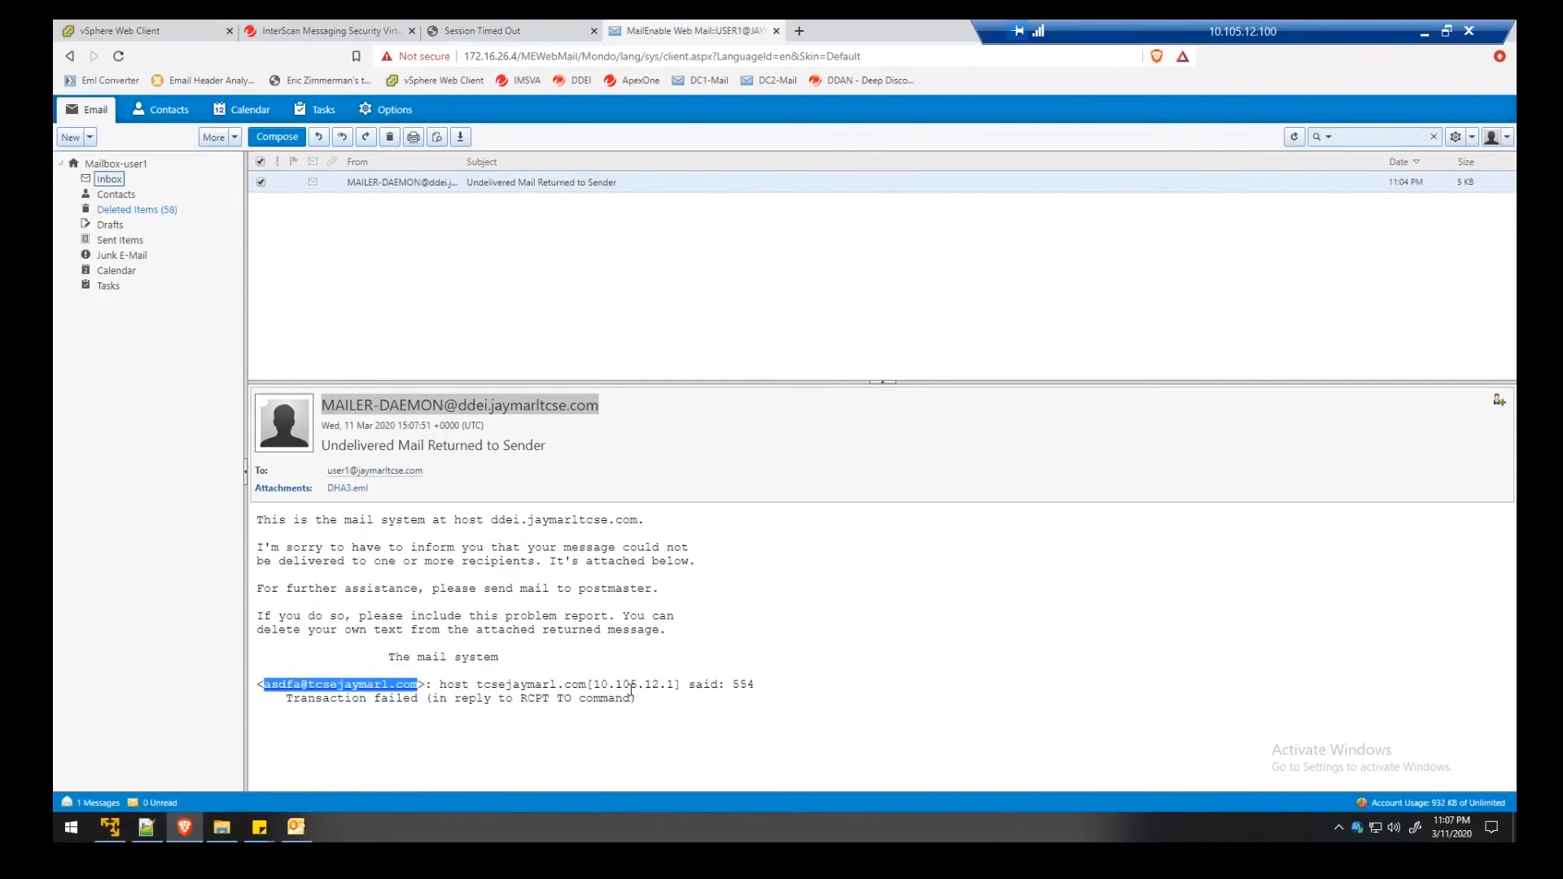
{"action": "left_click", "coordinate": [720, 691]}
{"action": "left_click_drag", "start_coordinate": [735, 688], "coordinate": [425, 701]}
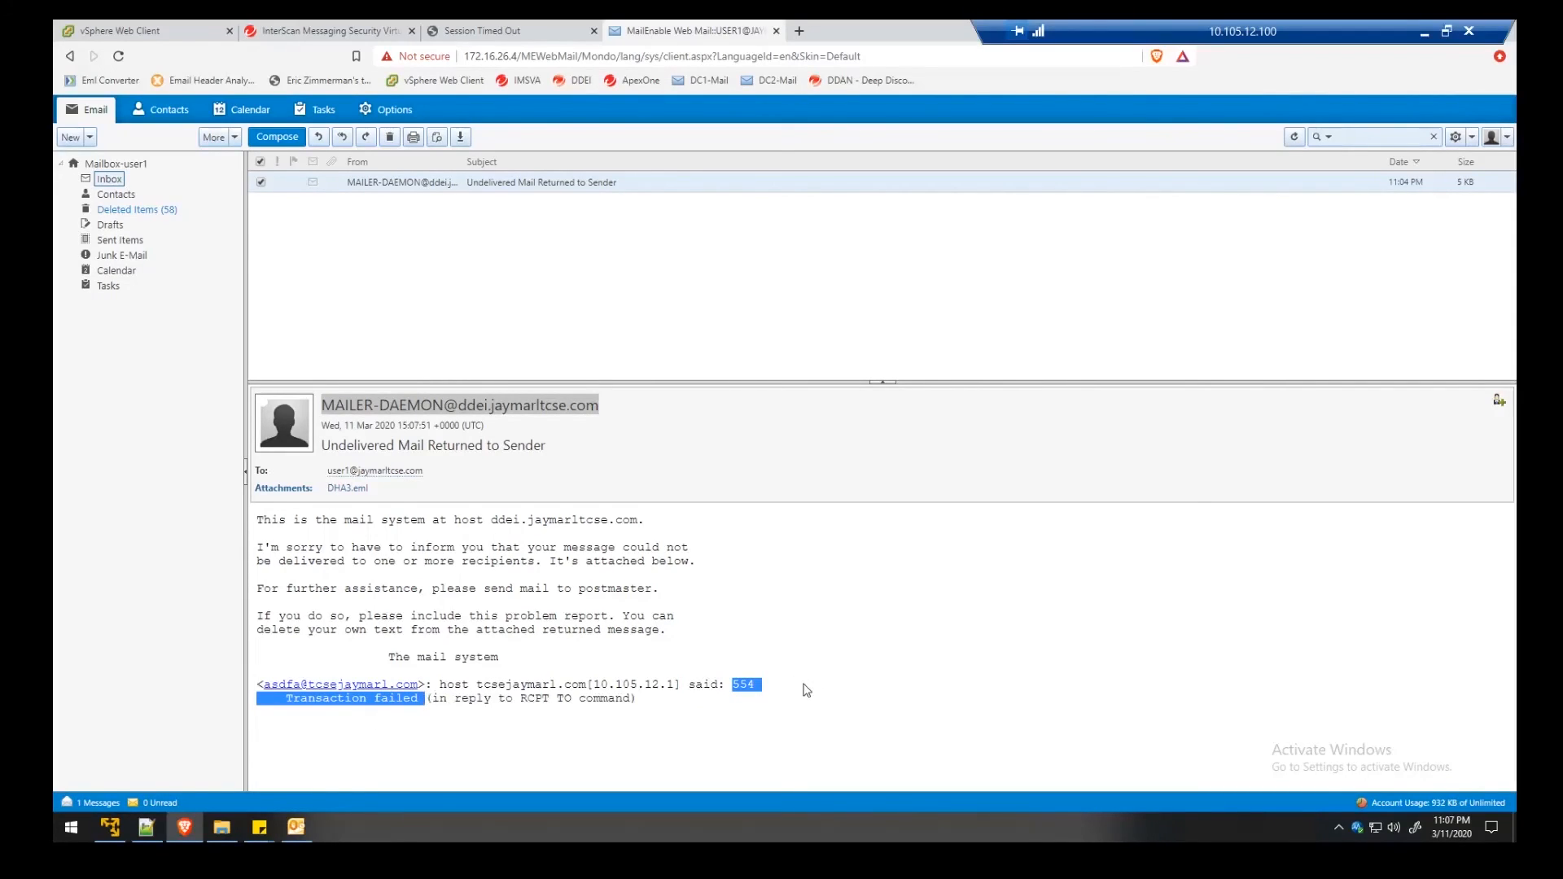